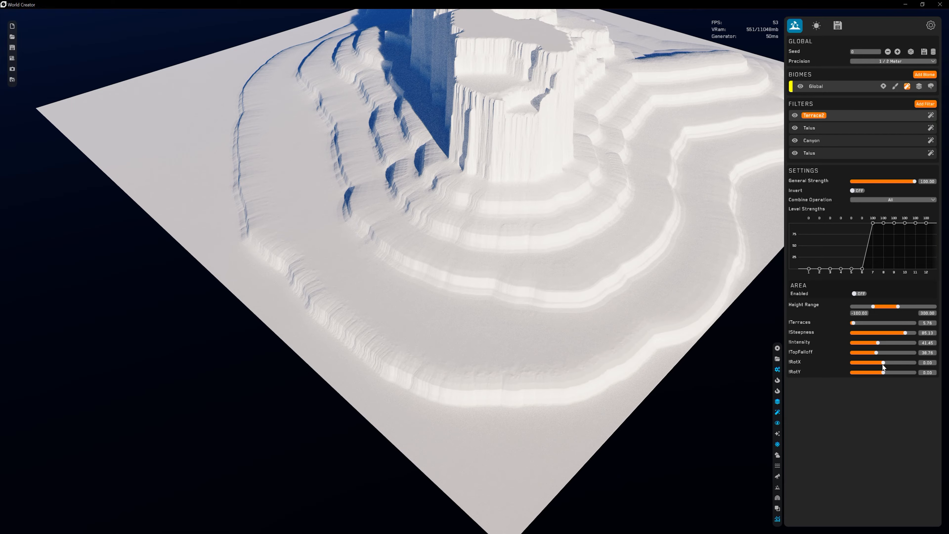
Step: Tilt the terraces across the terrain by setting the Terrace2 filter's fRotX to about 31
{"action": "left_click_drag", "start_coordinate": [883, 362], "coordinate": [894, 363]}
{"action": "right_click_drag", "start_coordinate": [524, 275], "coordinate": [441, 251]}
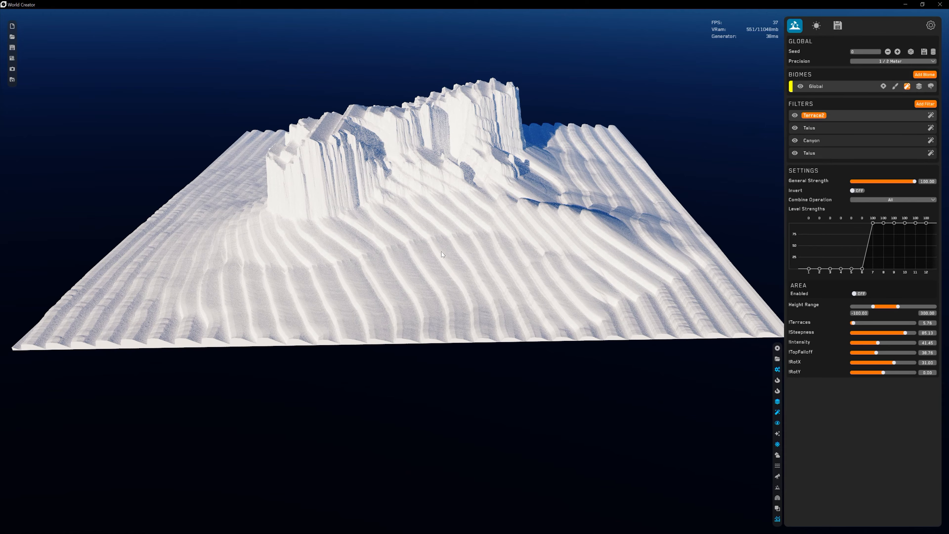
{"action": "scroll", "coordinate": [483, 276], "scroll_direction": "up", "scroll_amount": 2}
{"action": "right_click_drag", "start_coordinate": [484, 287], "coordinate": [389, 281]}
{"action": "scroll", "coordinate": [498, 273], "scroll_direction": "down", "scroll_amount": 2}
{"action": "middle_click_drag", "start_coordinate": [526, 266], "coordinate": [527, 286]}
Step: Add a Mountains filter from the Hills category to the Global biome's filter stack
{"action": "left_click", "coordinate": [926, 105]}
{"action": "mouse_move", "coordinate": [870, 170]}
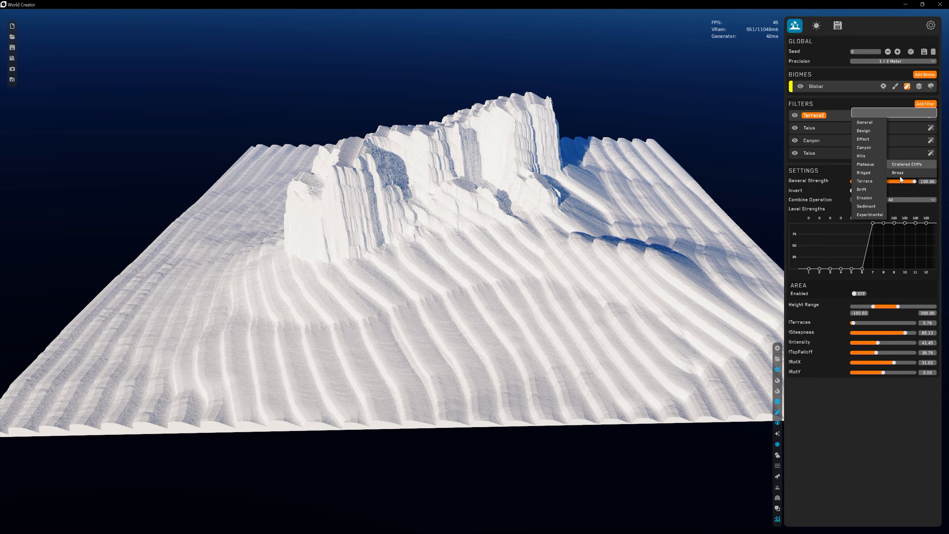
{"action": "mouse_move", "coordinate": [866, 191]}
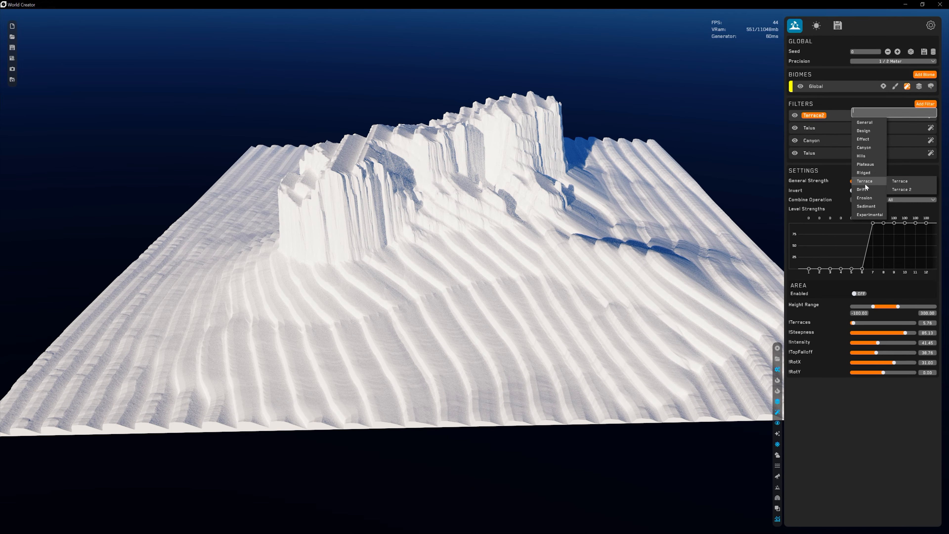
{"action": "mouse_move", "coordinate": [868, 139]}
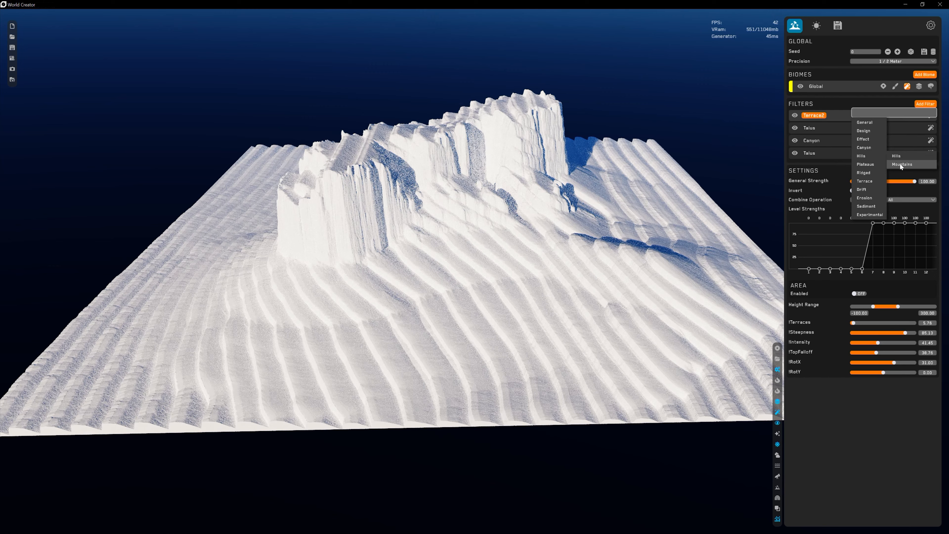
{"action": "left_click", "coordinate": [901, 164]}
Step: Browse the available filter categories and examine the tilted terraces on the cliffs from several angles
{"action": "left_click", "coordinate": [916, 105]}
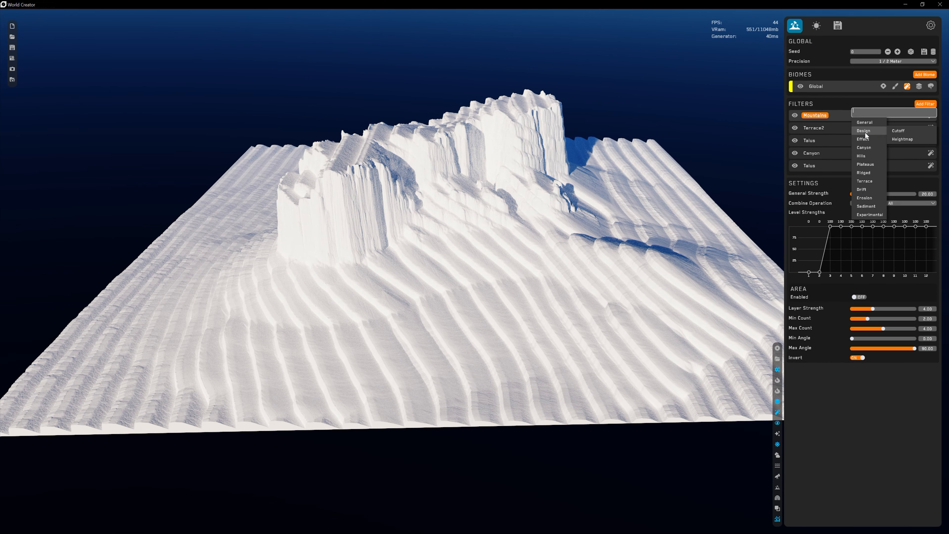
{"action": "mouse_move", "coordinate": [867, 164]}
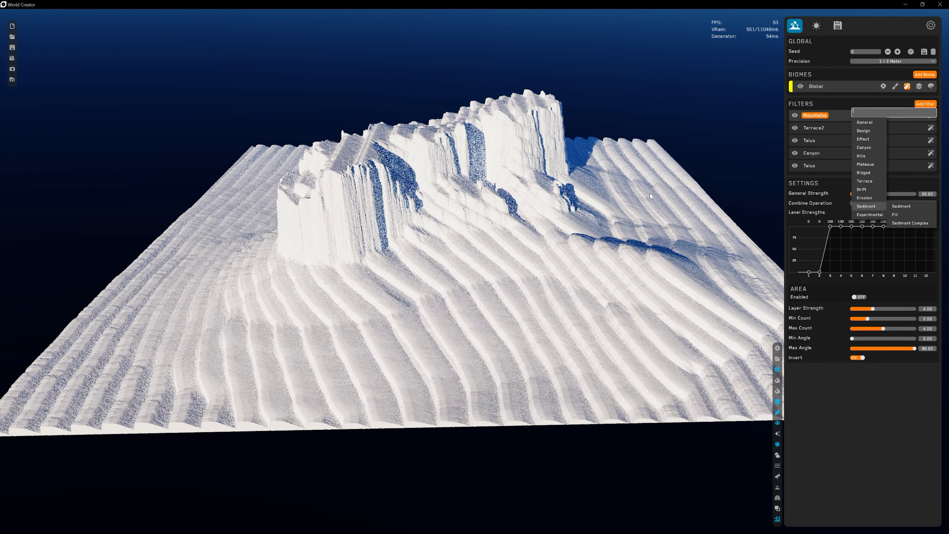
{"action": "middle_click_drag", "start_coordinate": [450, 202], "coordinate": [491, 195]}
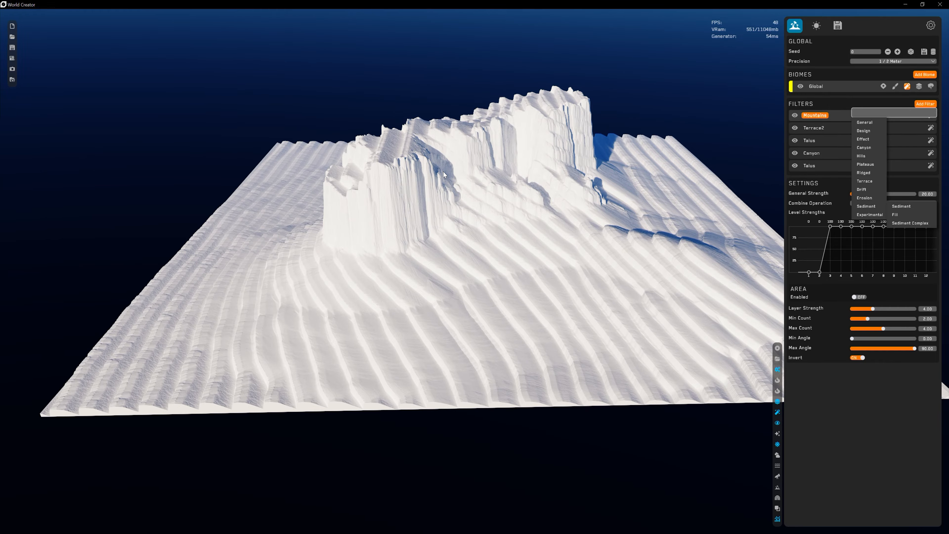
{"action": "right_click_drag", "start_coordinate": [384, 153], "coordinate": [515, 232]}
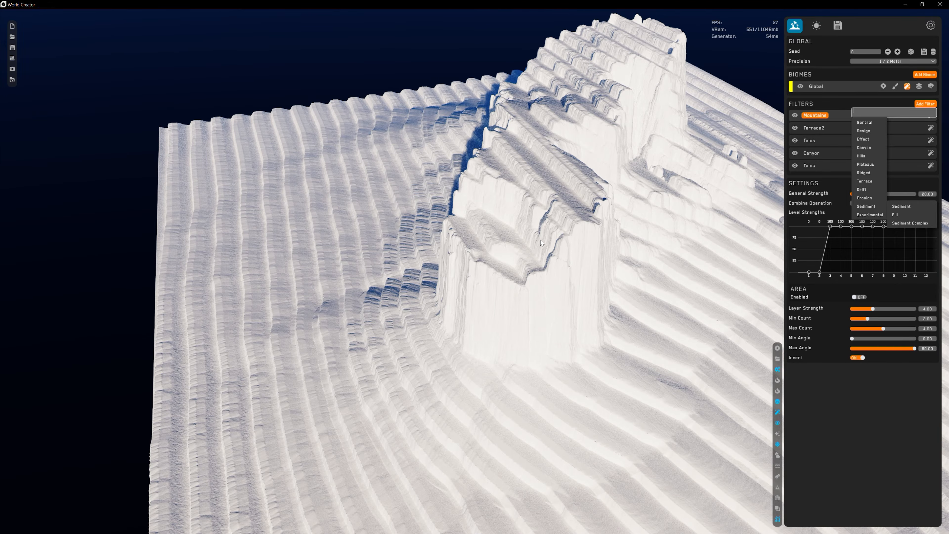
{"action": "scroll", "coordinate": [541, 241], "scroll_direction": "down", "scroll_amount": 5}
{"action": "scroll", "coordinate": [523, 265], "scroll_direction": "up", "scroll_amount": 4}
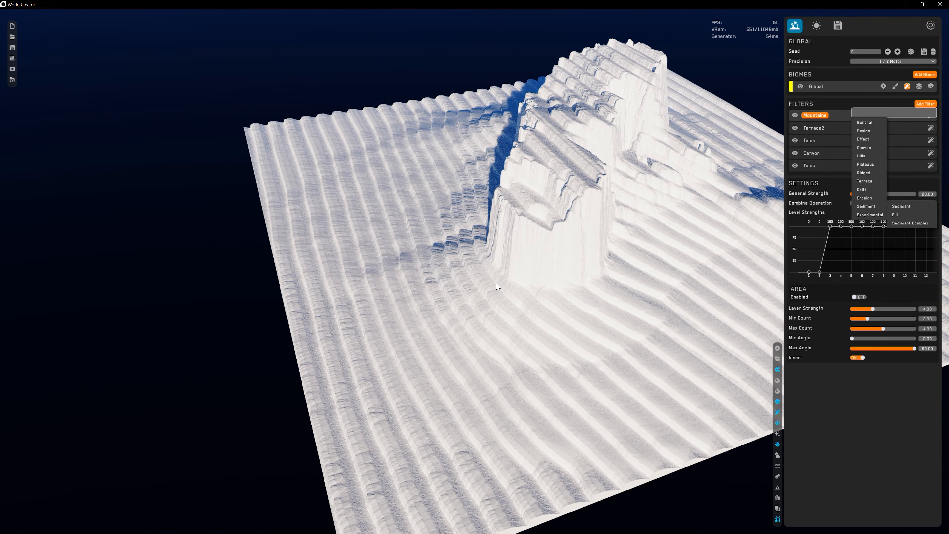
{"action": "scroll", "coordinate": [496, 285], "scroll_direction": "up", "scroll_amount": 2}
{"action": "right_click_drag", "start_coordinate": [514, 139], "coordinate": [281, 296]}
{"action": "middle_click_drag", "start_coordinate": [281, 296], "coordinate": [348, 308]}
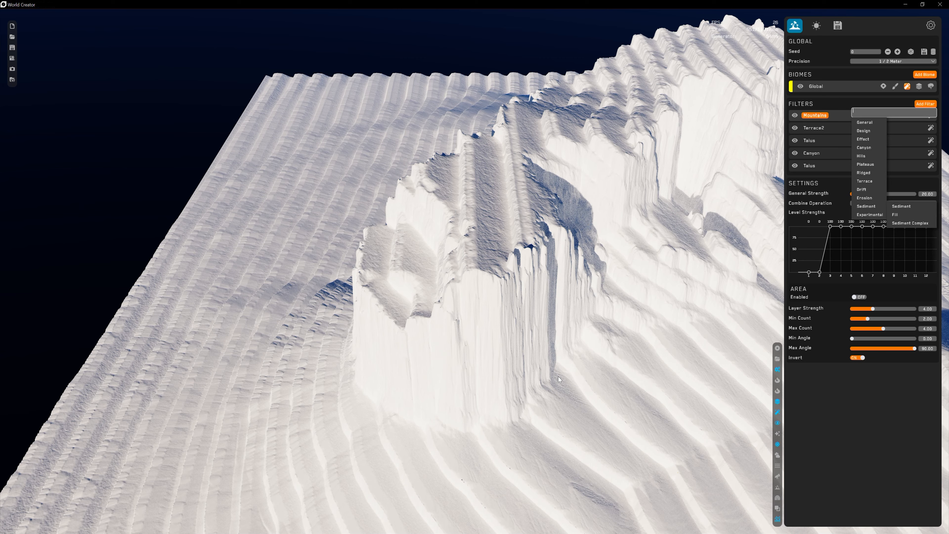
{"action": "left_click", "coordinate": [835, 440]}
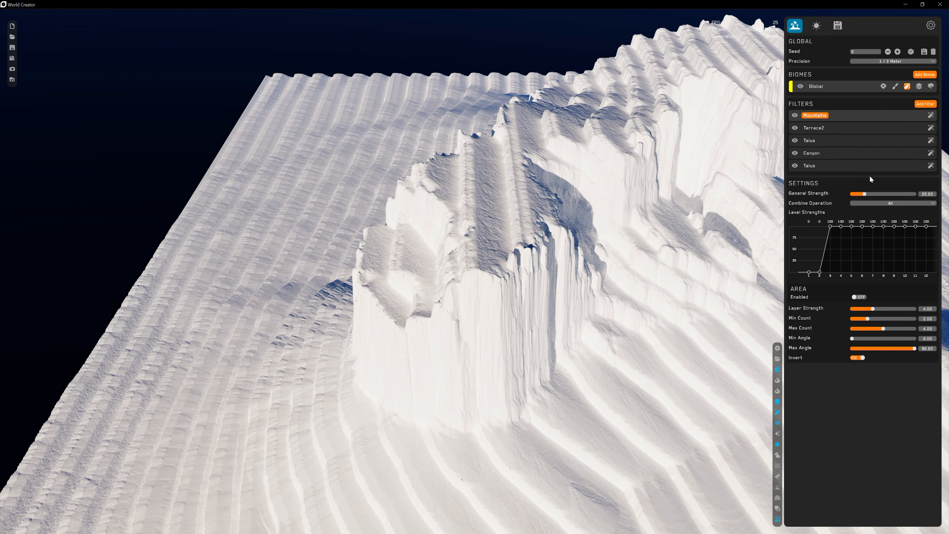
{"action": "left_click", "coordinate": [922, 105]}
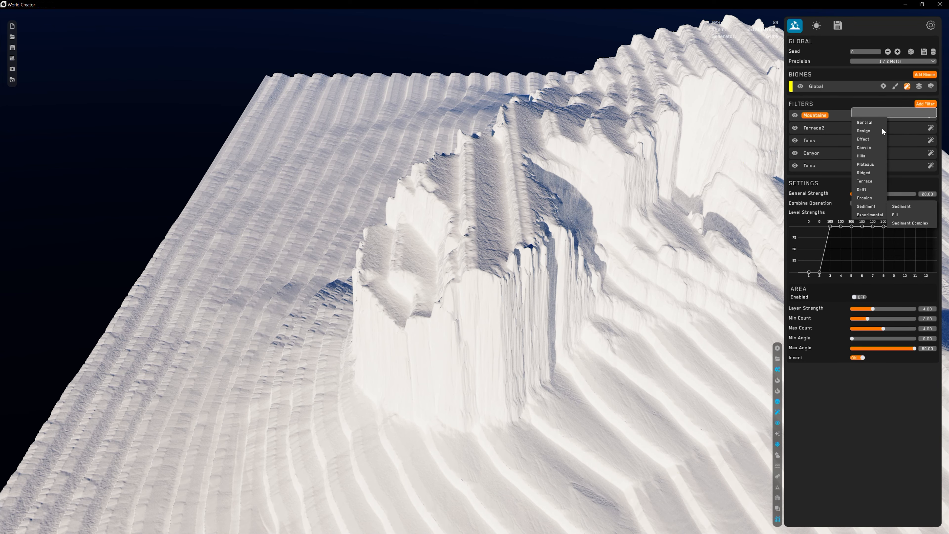
{"action": "left_click", "coordinate": [894, 102]}
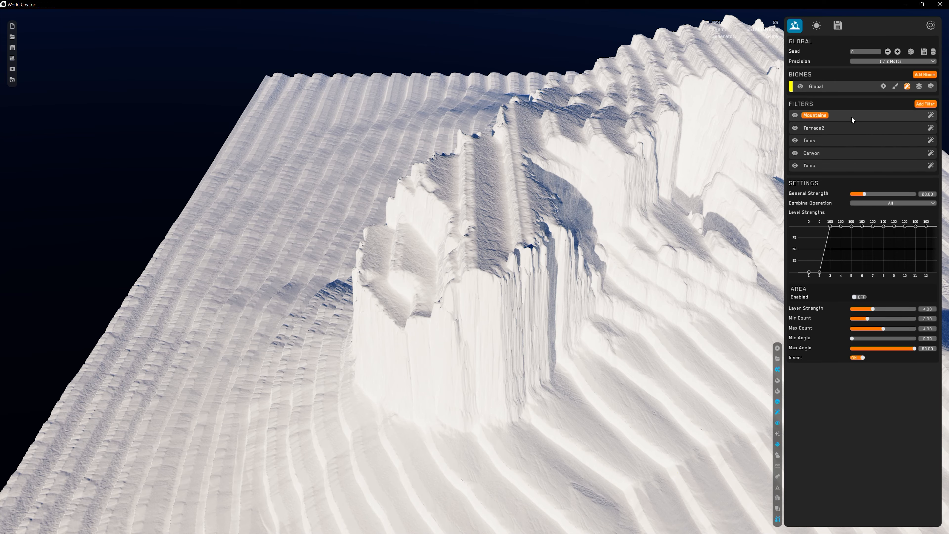
Step: Add a Mask distribution to the Terrace2 filter's rules and create the mask at 512 x 512
{"action": "left_click", "coordinate": [931, 128]}
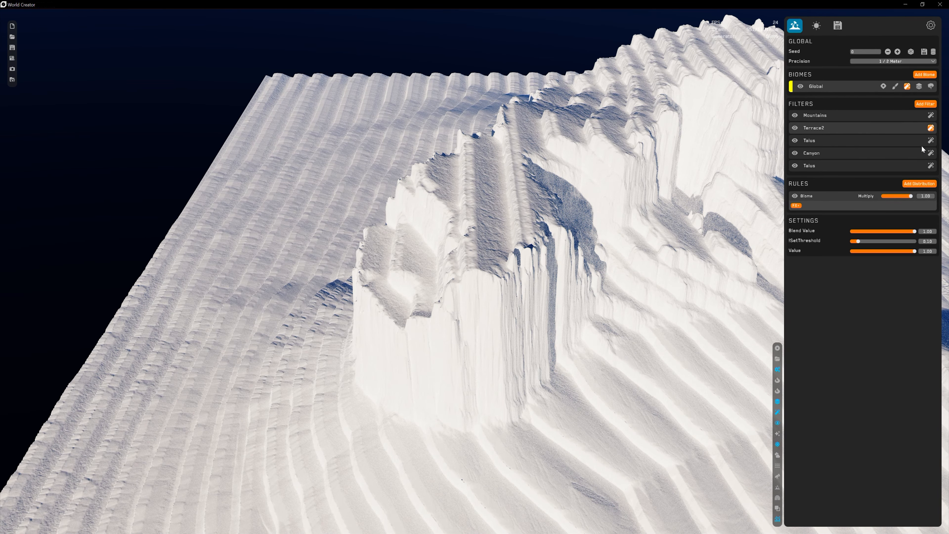
{"action": "left_click", "coordinate": [919, 184]}
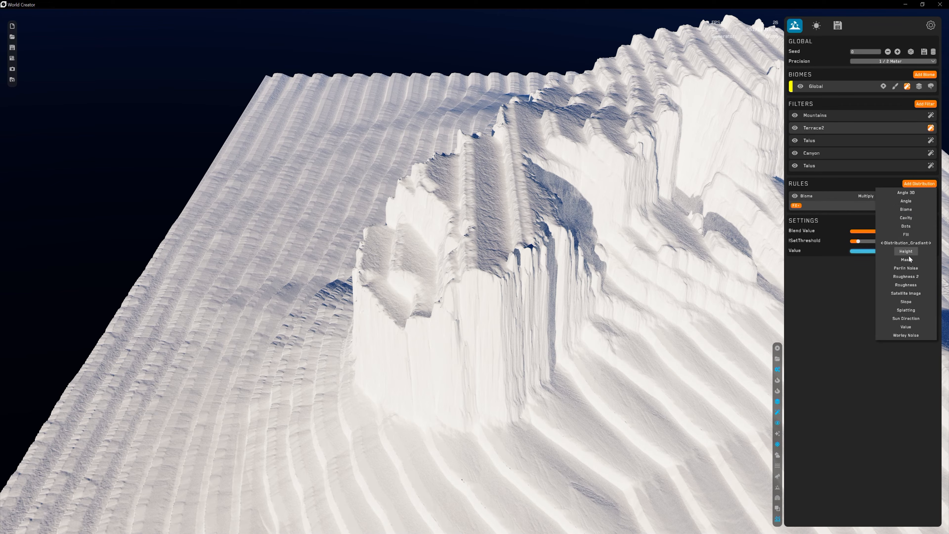
{"action": "left_click", "coordinate": [909, 259]}
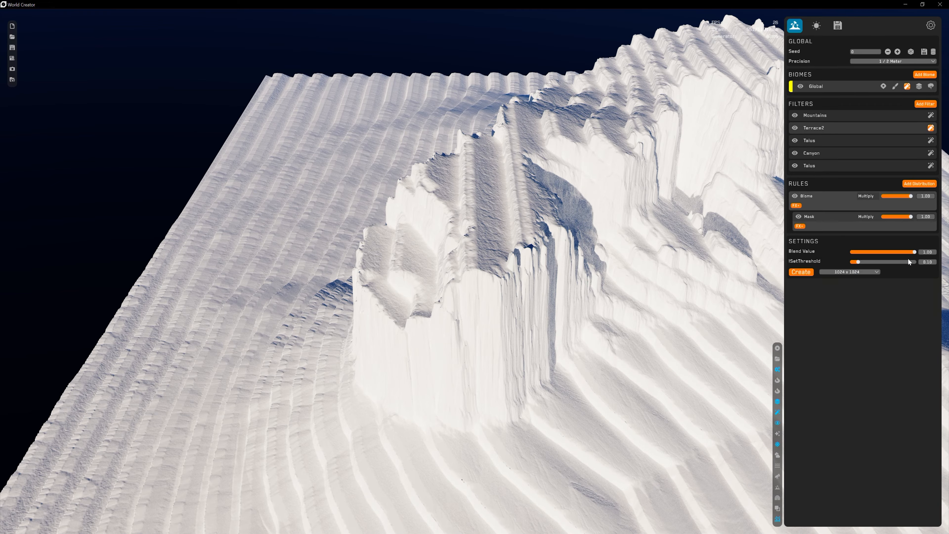
{"action": "left_click", "coordinate": [841, 273]}
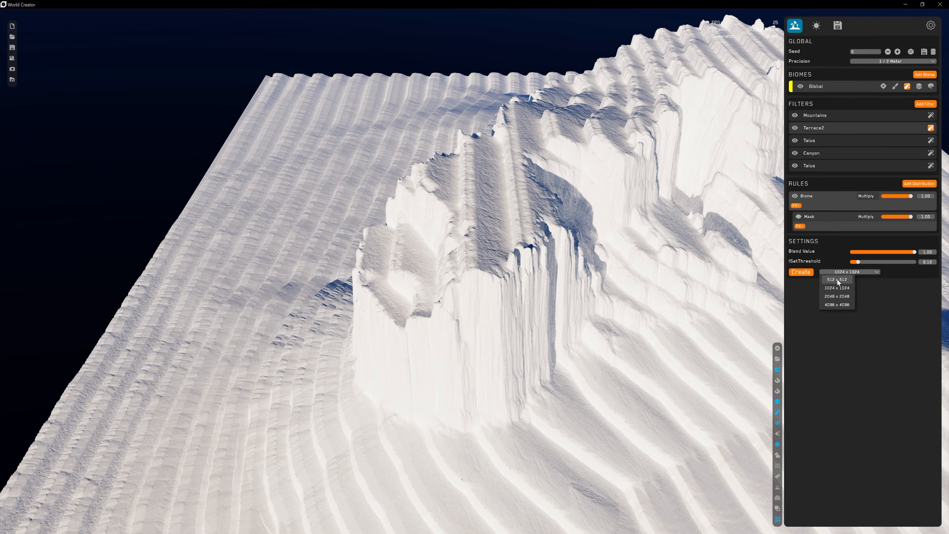
{"action": "left_click", "coordinate": [837, 279]}
{"action": "left_click", "coordinate": [807, 272]}
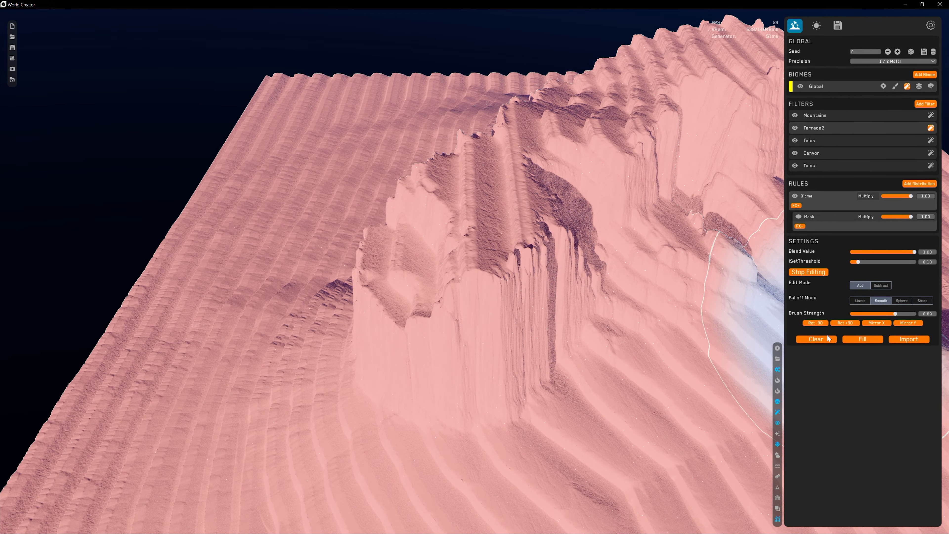
Step: Clear the Terrace2 mask, then paint it over the nearer cliff using Add mode with Smooth falloff
{"action": "left_click", "coordinate": [828, 339]}
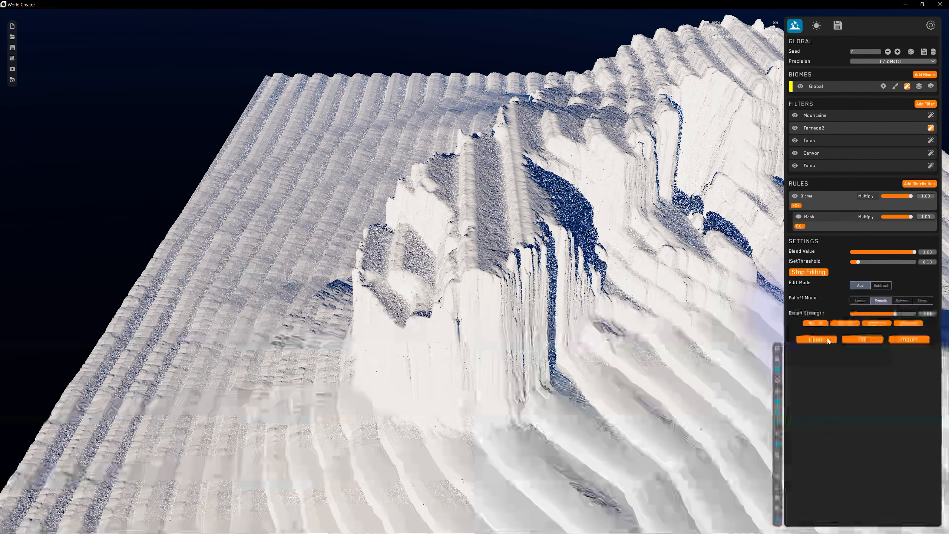
{"action": "middle_click_drag", "start_coordinate": [478, 300], "coordinate": [565, 288]}
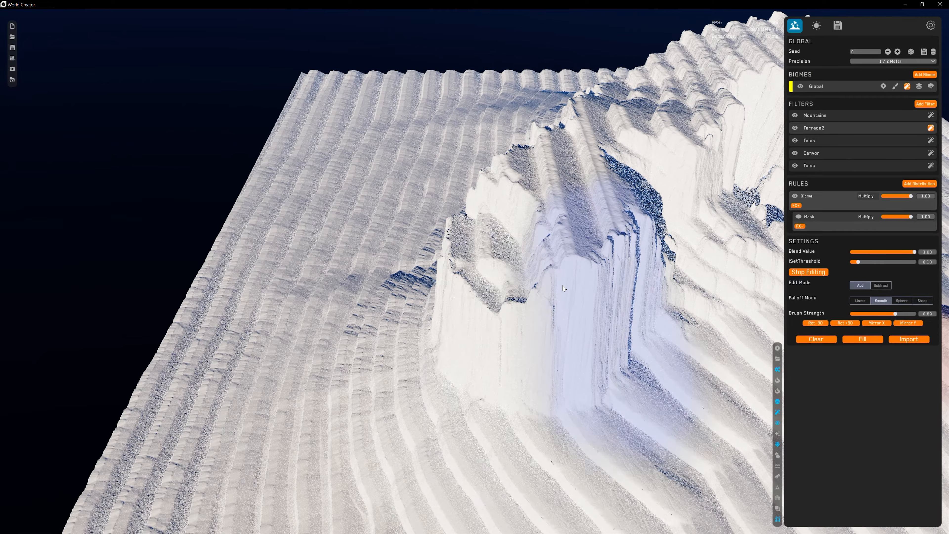
{"action": "mouse_move", "coordinate": [487, 339]}
{"action": "left_mouse_down"}
{"action": "mouse_move", "coordinate": [498, 254]}
{"action": "mouse_move", "coordinate": [508, 339]}
{"action": "mouse_move", "coordinate": [511, 305]}
{"action": "left_mouse_up"}
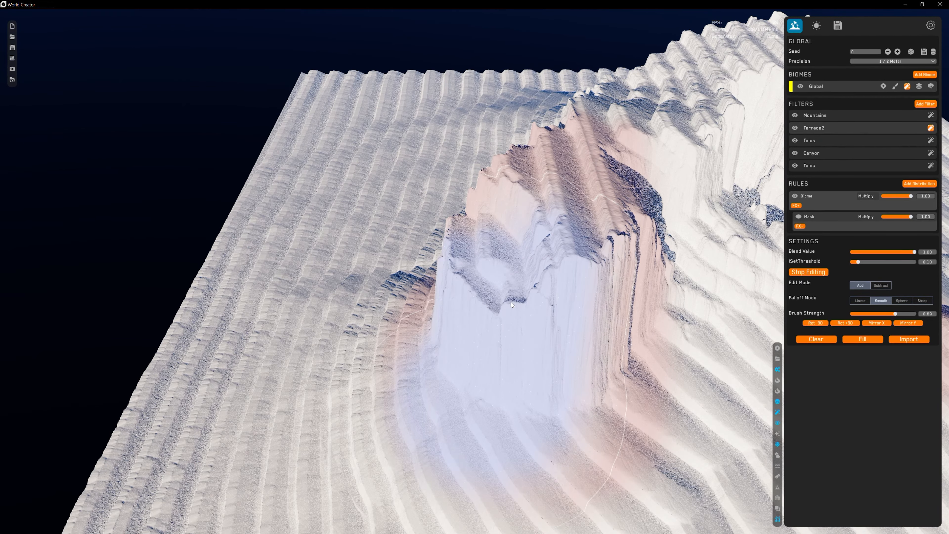
{"action": "middle_click_drag", "start_coordinate": [512, 304], "coordinate": [450, 246]}
{"action": "mouse_move", "coordinate": [448, 258]}
{"action": "left_mouse_down"}
{"action": "mouse_move", "coordinate": [400, 160]}
{"action": "mouse_move", "coordinate": [523, 182]}
{"action": "mouse_move", "coordinate": [486, 294]}
{"action": "mouse_move", "coordinate": [447, 262]}
{"action": "left_mouse_up"}
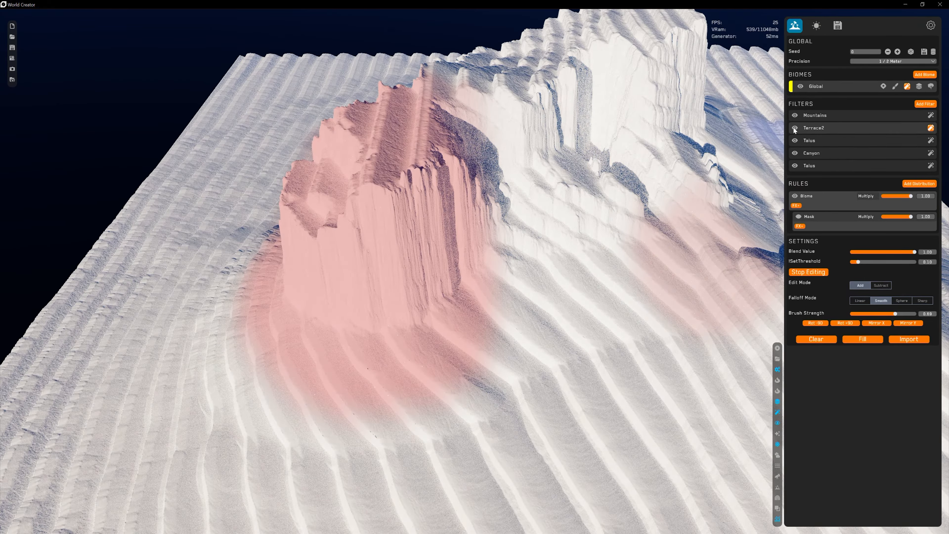
Step: Toggle the Terrace2 filter off and on for comparison, and extend its painted mask around the nearer cliff's base
{"action": "left_click", "coordinate": [795, 128]}
{"action": "left_click", "coordinate": [795, 128]}
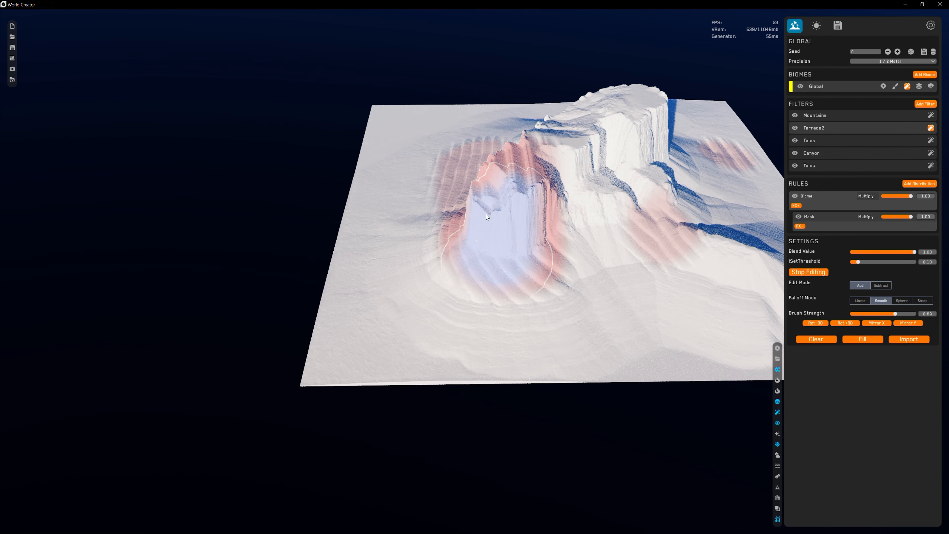
{"action": "mouse_move", "coordinate": [524, 269]}
{"action": "left_mouse_down"}
{"action": "mouse_move", "coordinate": [469, 308]}
{"action": "mouse_move", "coordinate": [572, 306]}
{"action": "mouse_move", "coordinate": [587, 253]}
{"action": "left_mouse_up"}
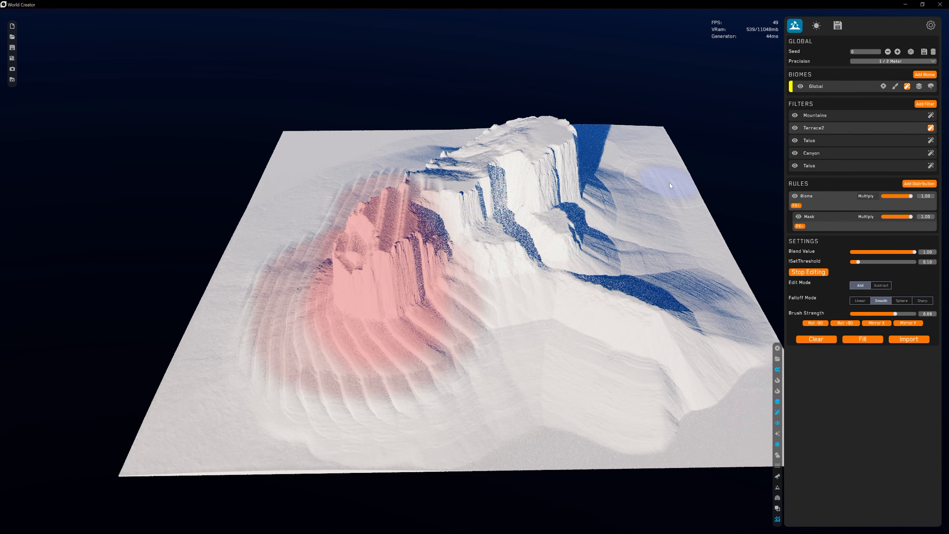
{"action": "middle_click_drag", "start_coordinate": [667, 192], "coordinate": [740, 273]}
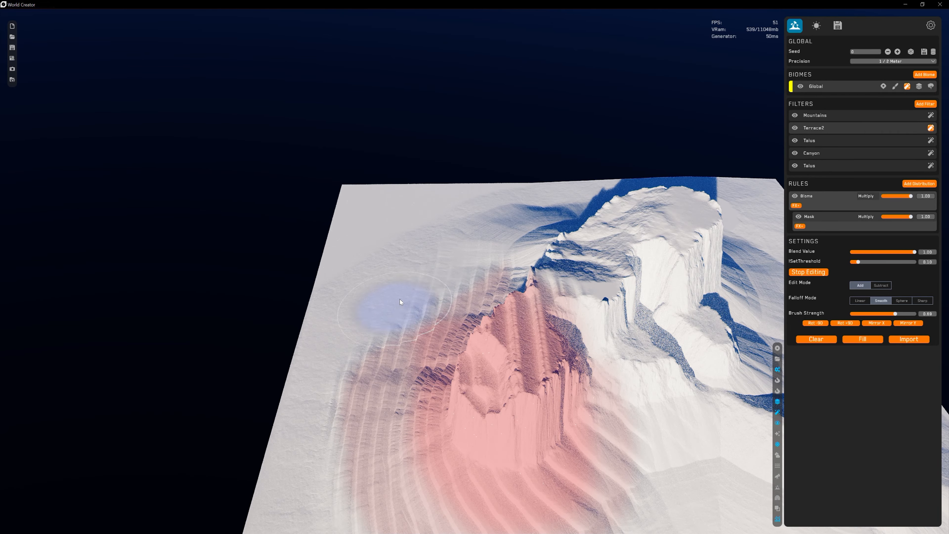
{"action": "middle_click_drag", "start_coordinate": [420, 295], "coordinate": [428, 227]}
{"action": "mouse_move", "coordinate": [426, 228]}
{"action": "left_mouse_down", "text": "shift"}
{"action": "mouse_move", "coordinate": [353, 299]}
{"action": "mouse_move", "coordinate": [462, 437]}
{"action": "left_mouse_up", "text": "shift"}
{"action": "mouse_move", "coordinate": [462, 438]}
{"action": "middle_mouse_down"}
{"action": "mouse_move", "coordinate": [546, 413]}
{"action": "mouse_move", "coordinate": [614, 328]}
{"action": "middle_mouse_up"}
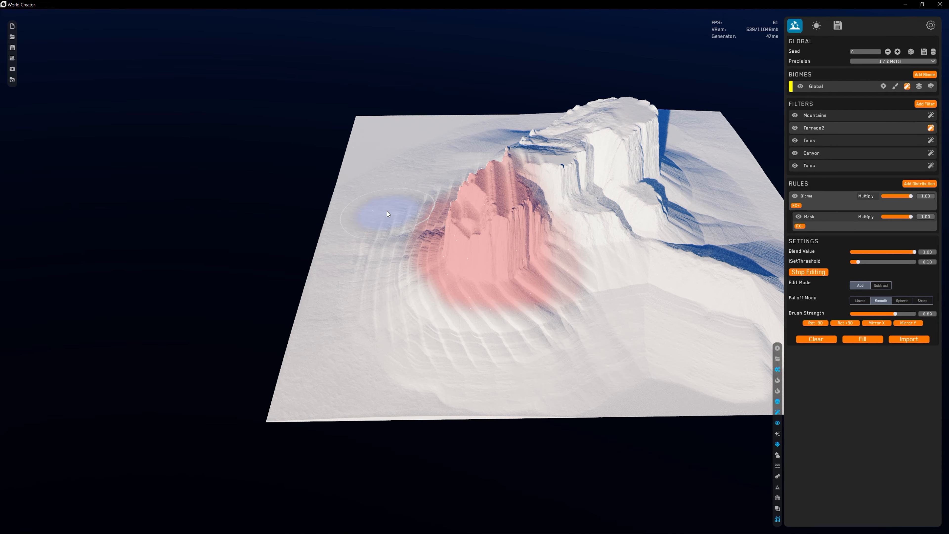
{"action": "middle_click_drag", "start_coordinate": [388, 214], "coordinate": [568, 229]}
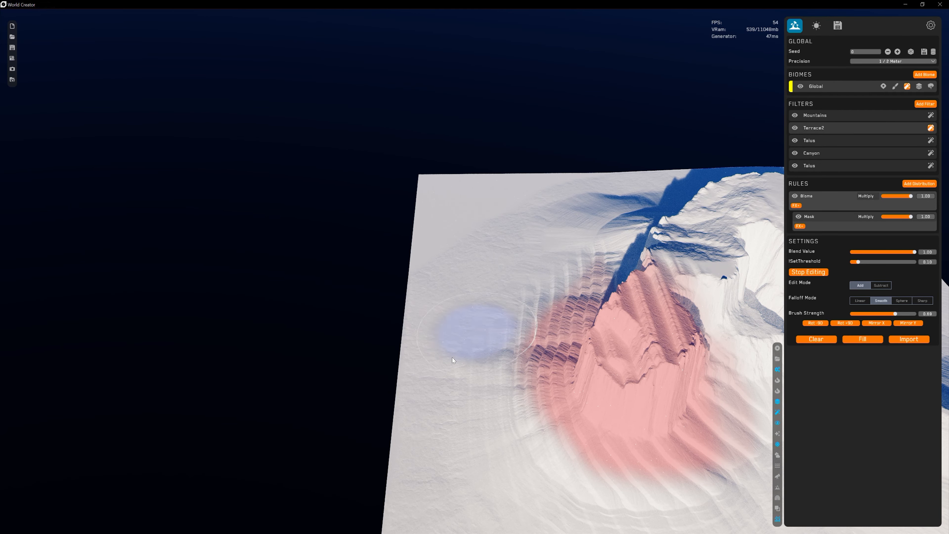
{"action": "middle_click_drag", "start_coordinate": [483, 275], "coordinate": [341, 209]}
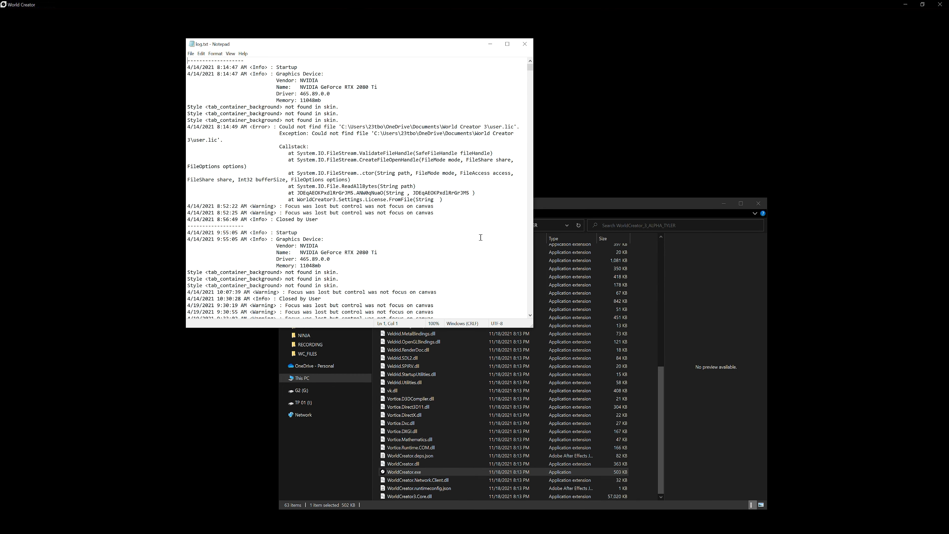
Step: Close the log.txt file in Notepad and relaunch World Creator from WorldCreator.exe
{"action": "left_click", "coordinate": [525, 45]}
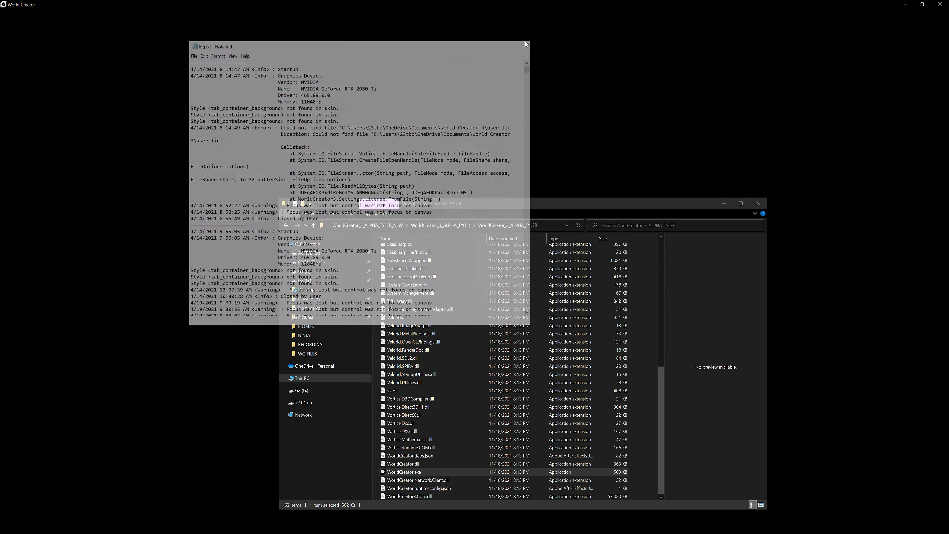
{"action": "double_click", "coordinate": [407, 471]}
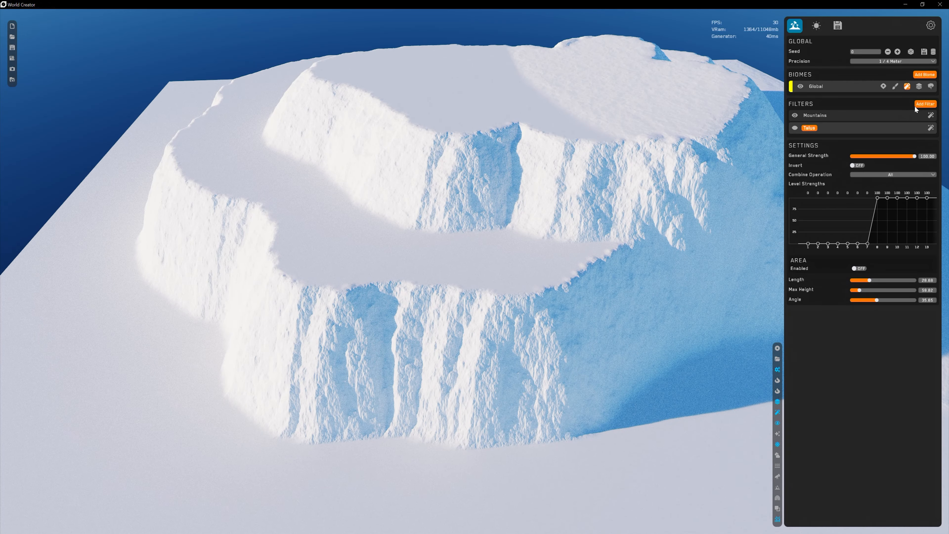
Step: Add a Terrace 2 filter above the Mountains filter on the stepped plateau terrain
{"action": "left_click", "coordinate": [920, 105]}
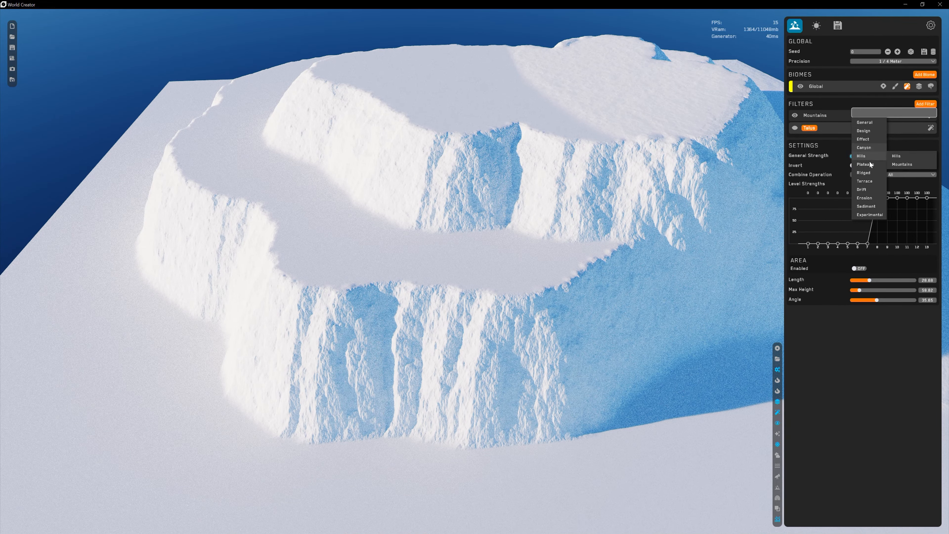
{"action": "mouse_move", "coordinate": [867, 183]}
{"action": "left_click", "coordinate": [904, 190]}
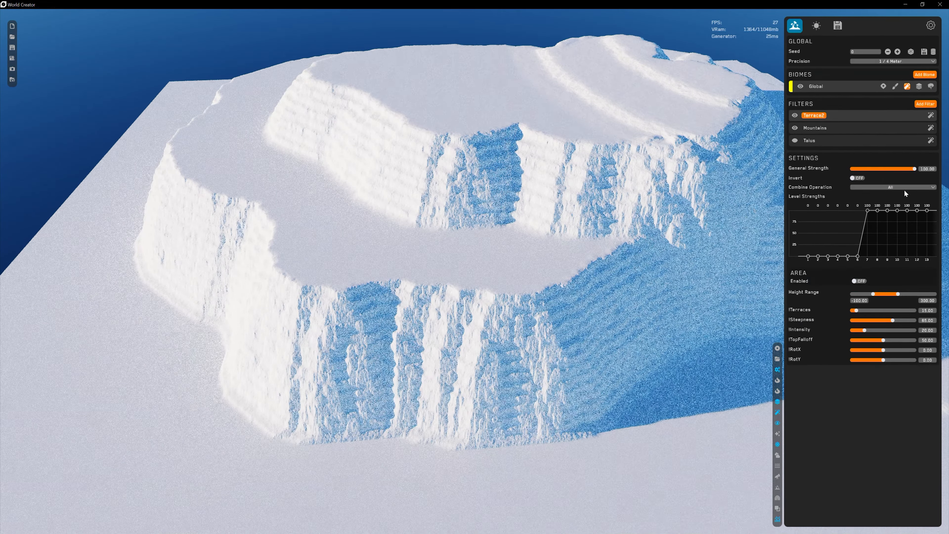
{"action": "scroll", "coordinate": [532, 213], "scroll_direction": "down", "scroll_amount": 5}
{"action": "middle_click_drag", "start_coordinate": [533, 213], "coordinate": [437, 236]}
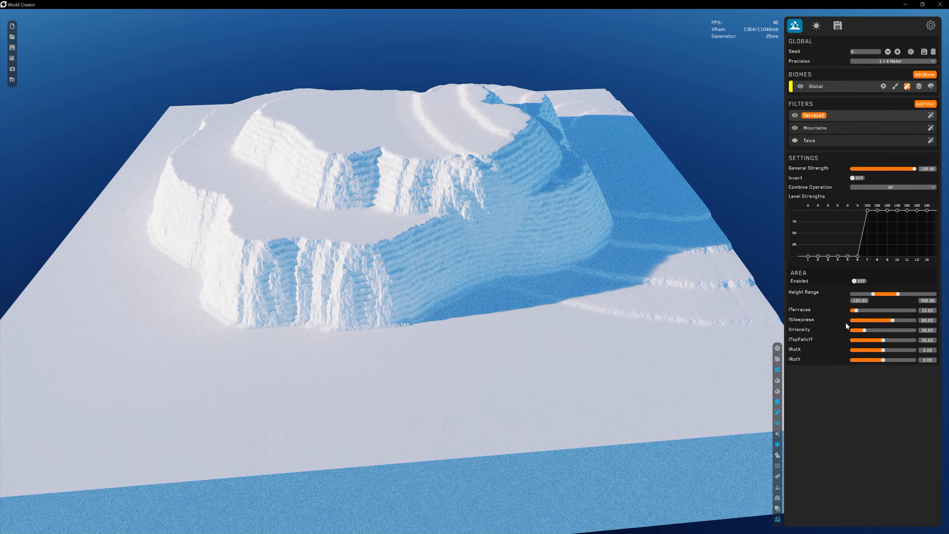
Step: Lower and vary the Terrace2 level strengths from level 7 upward, and set its height range to -151.28–248.72 and fTerraces to 2.79
{"action": "left_click_drag", "start_coordinate": [928, 215], "coordinate": [863, 217]}
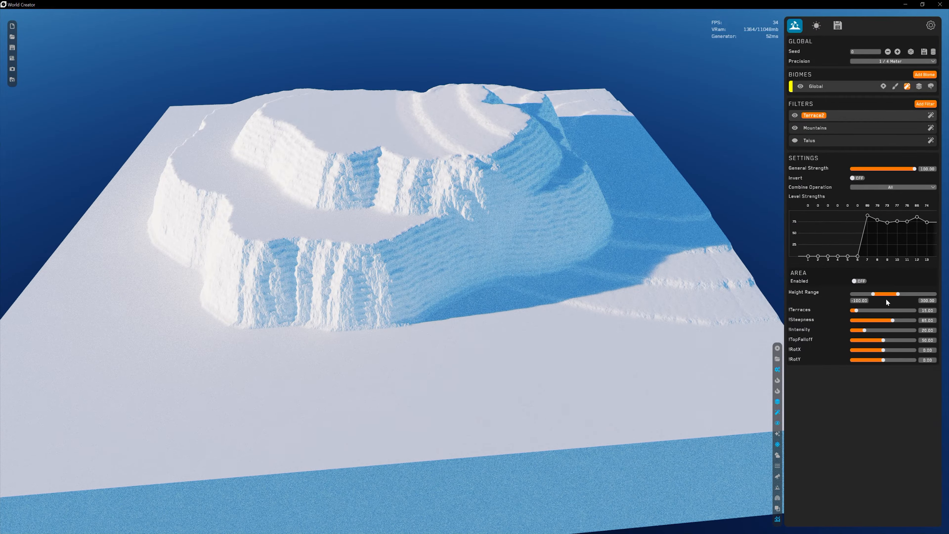
{"action": "left_click_drag", "start_coordinate": [890, 294], "coordinate": [852, 311]}
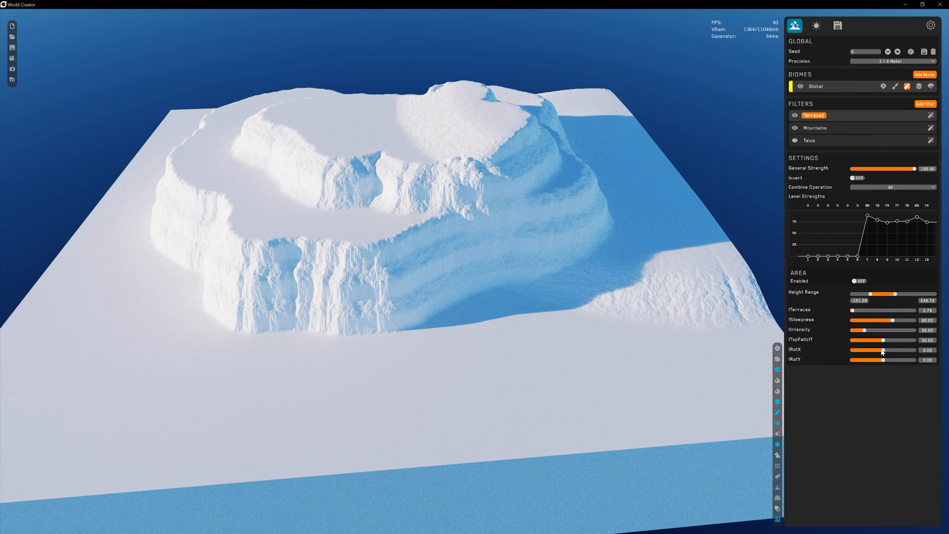
Step: Set Terrace2's fRotX to -7.46 and height range to -276.29–123.71, with the Talus filter toggled on and off for comparison
{"action": "left_click_drag", "start_coordinate": [883, 350], "coordinate": [881, 350]}
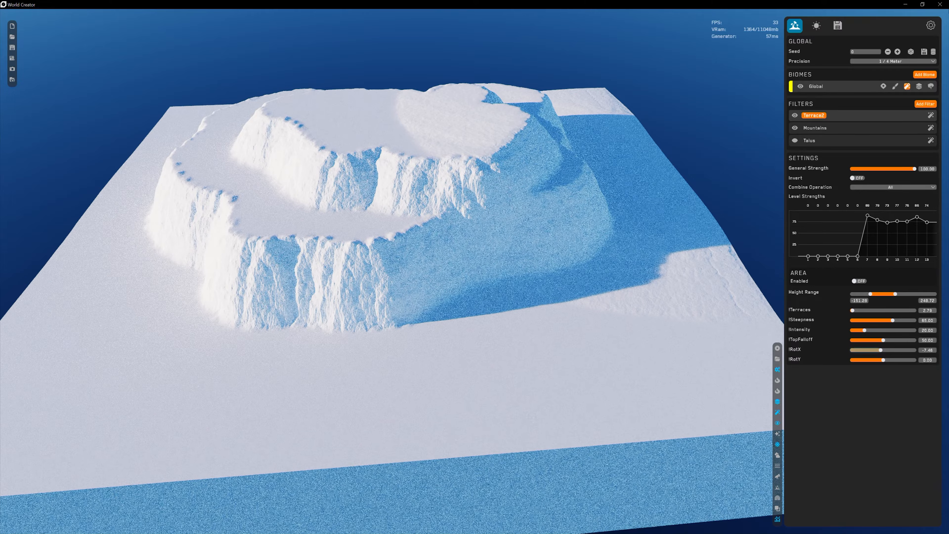
{"action": "left_click", "coordinate": [795, 140]}
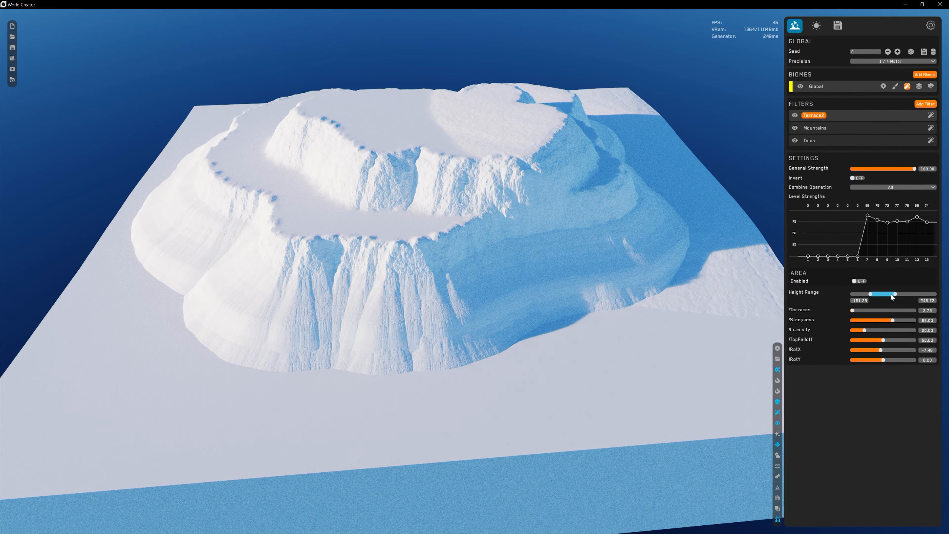
{"action": "left_click_drag", "start_coordinate": [882, 293], "coordinate": [876, 294]}
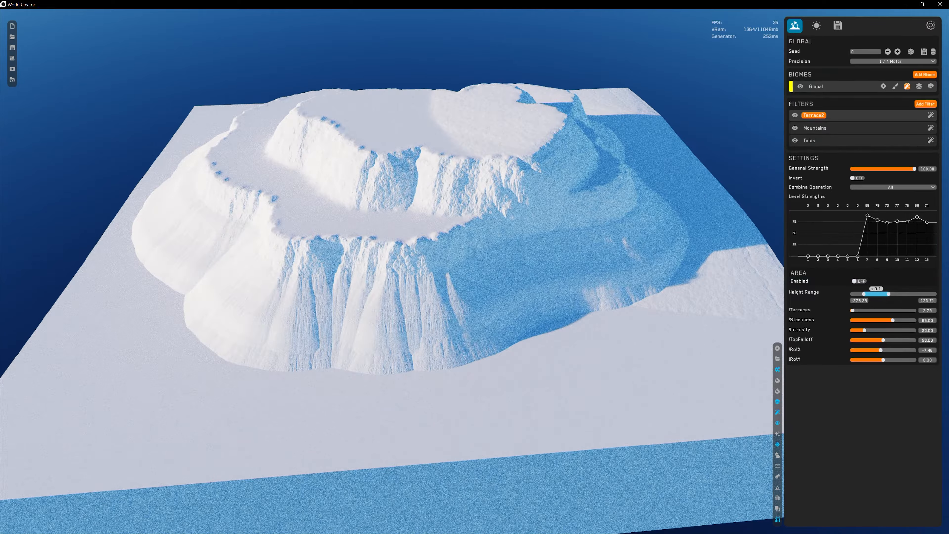
{"action": "scroll", "coordinate": [635, 279], "scroll_direction": "up", "scroll_amount": 3}
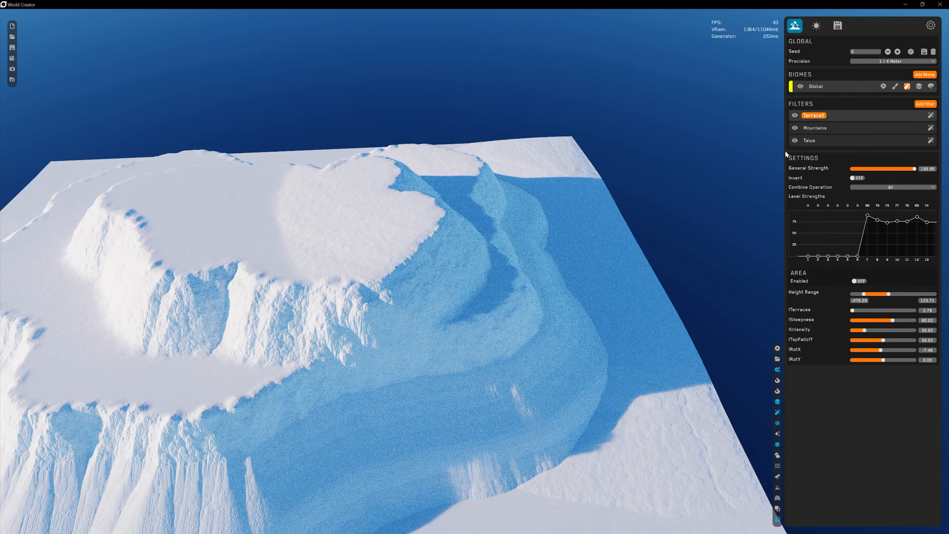
{"action": "left_click", "coordinate": [795, 140]}
Step: Raise an additional hill in the custom base shape on the flat ground beside the plateau and return to the filter settings
{"action": "right_click_drag", "start_coordinate": [492, 323], "coordinate": [426, 337]}
{"action": "middle_click_drag", "start_coordinate": [426, 337], "coordinate": [522, 262]}
{"action": "scroll", "coordinate": [510, 310], "scroll_direction": "up", "scroll_amount": 2}
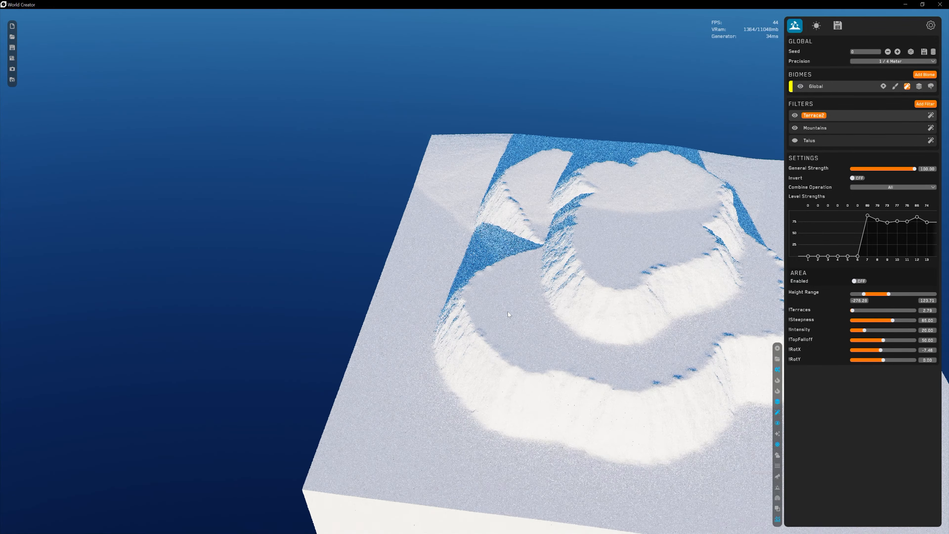
{"action": "middle_click_drag", "start_coordinate": [508, 314], "coordinate": [417, 266]}
{"action": "scroll", "coordinate": [508, 313], "scroll_direction": "up", "scroll_amount": 2}
{"action": "scroll", "coordinate": [507, 314], "scroll_direction": "down", "scroll_amount": 1}
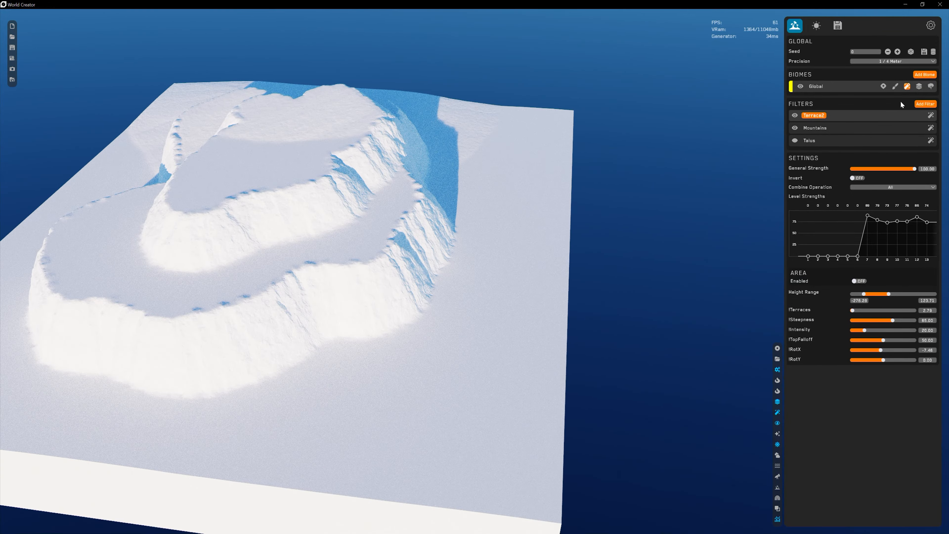
{"action": "left_click", "coordinate": [896, 87]}
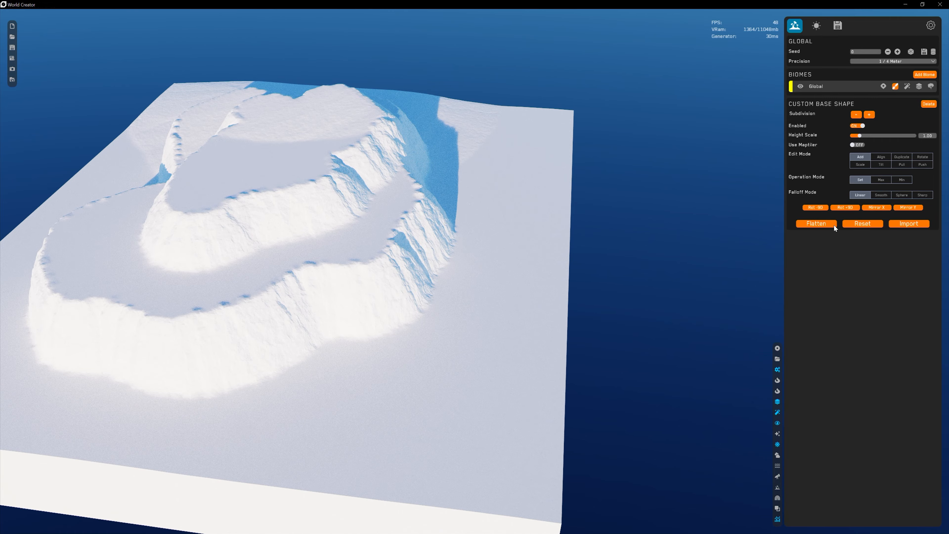
{"action": "mouse_move", "coordinate": [480, 311]}
{"action": "left_mouse_down"}
{"action": "mouse_move", "coordinate": [352, 335]}
{"action": "mouse_move", "coordinate": [506, 391]}
{"action": "mouse_move", "coordinate": [469, 378]}
{"action": "mouse_move", "coordinate": [467, 342]}
{"action": "left_mouse_up"}
{"action": "left_click", "coordinate": [468, 342]}
{"action": "key", "text": "d"}
{"action": "right_click_drag", "start_coordinate": [463, 318], "coordinate": [437, 315]}
{"action": "left_click", "coordinate": [906, 88]}
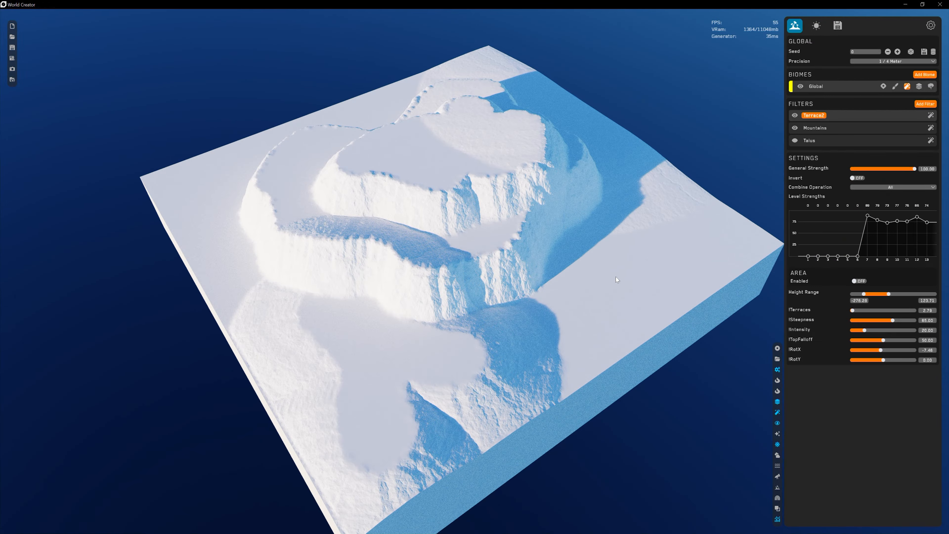
Step: Set Terrace2's fTopFalloff to 83.72 and fTerraces to 14.52
{"action": "scroll", "coordinate": [547, 324], "scroll_direction": "up", "scroll_amount": 3}
{"action": "scroll", "coordinate": [546, 324], "scroll_direction": "down", "scroll_amount": 3}
{"action": "middle_click_drag", "start_coordinate": [547, 324], "coordinate": [401, 322]}
{"action": "right_click_drag", "start_coordinate": [401, 322], "coordinate": [377, 315]}
{"action": "scroll", "coordinate": [423, 344], "scroll_direction": "up", "scroll_amount": 2}
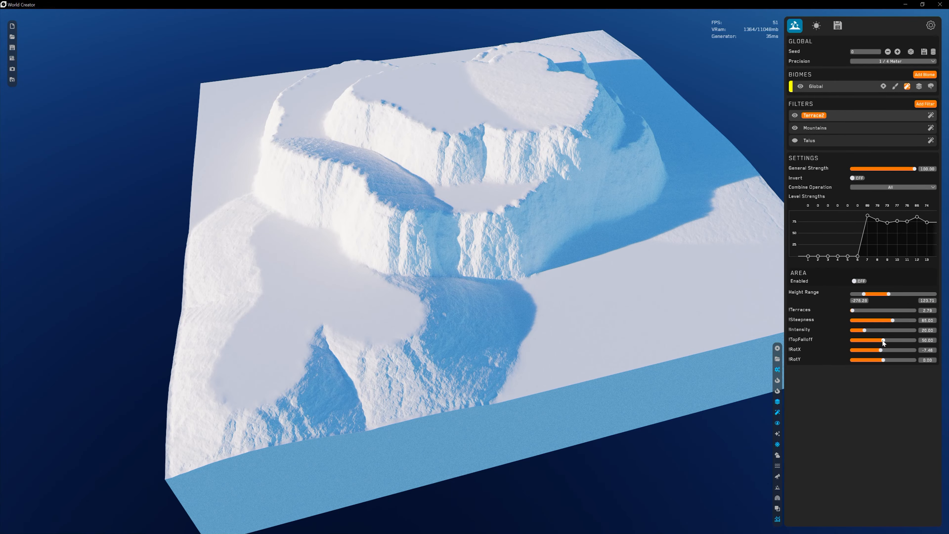
{"action": "left_click_drag", "start_coordinate": [883, 340], "coordinate": [905, 340]}
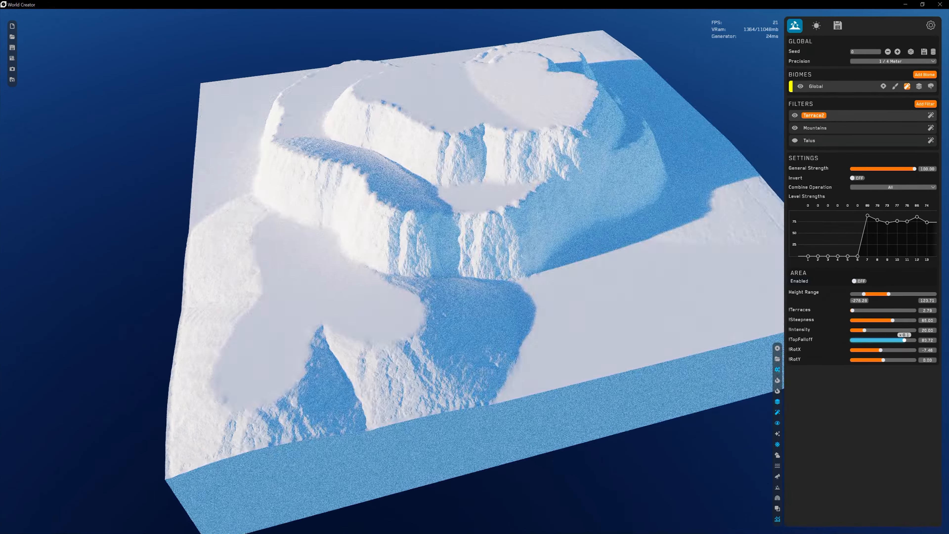
{"action": "left_click_drag", "start_coordinate": [853, 311], "coordinate": [856, 311]}
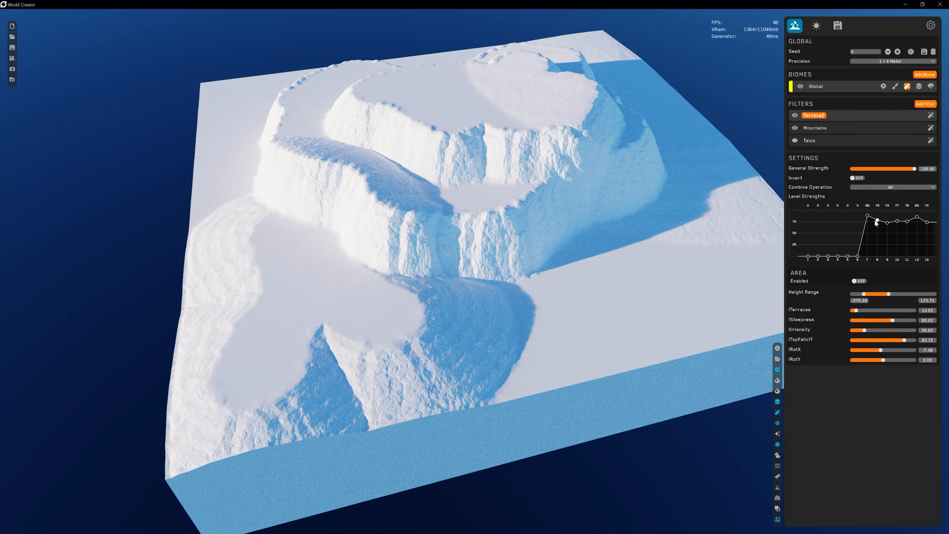
Step: Raise the Terrace2 level strengths from level 7 to 13 to about 94–100 and set fSteepness to 90.84
{"action": "left_click_drag", "start_coordinate": [868, 216], "coordinate": [927, 210]}
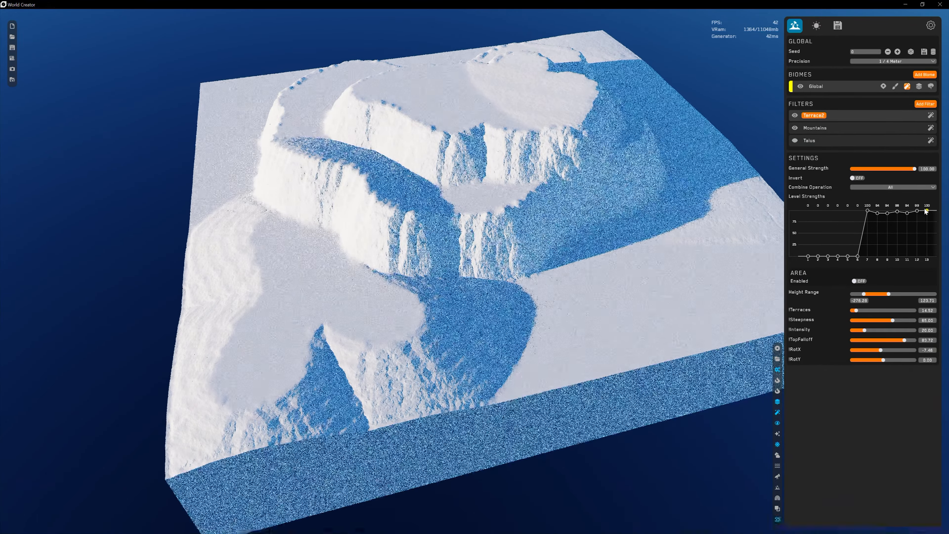
{"action": "scroll", "coordinate": [518, 291], "scroll_direction": "up", "scroll_amount": 4}
{"action": "right_click_drag", "start_coordinate": [519, 291], "coordinate": [614, 343]}
{"action": "middle_click_drag", "start_coordinate": [615, 344], "coordinate": [460, 273]}
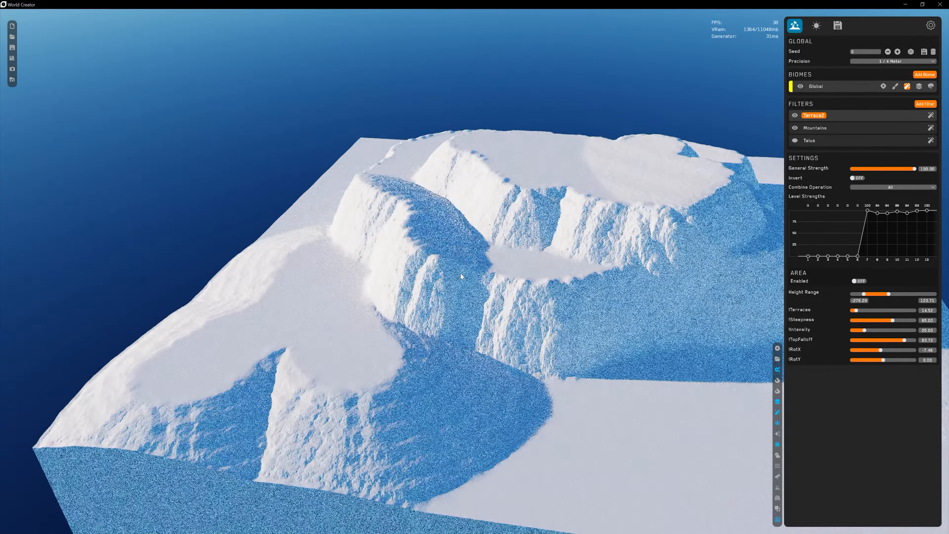
{"action": "scroll", "coordinate": [470, 278], "scroll_direction": "down", "scroll_amount": 2}
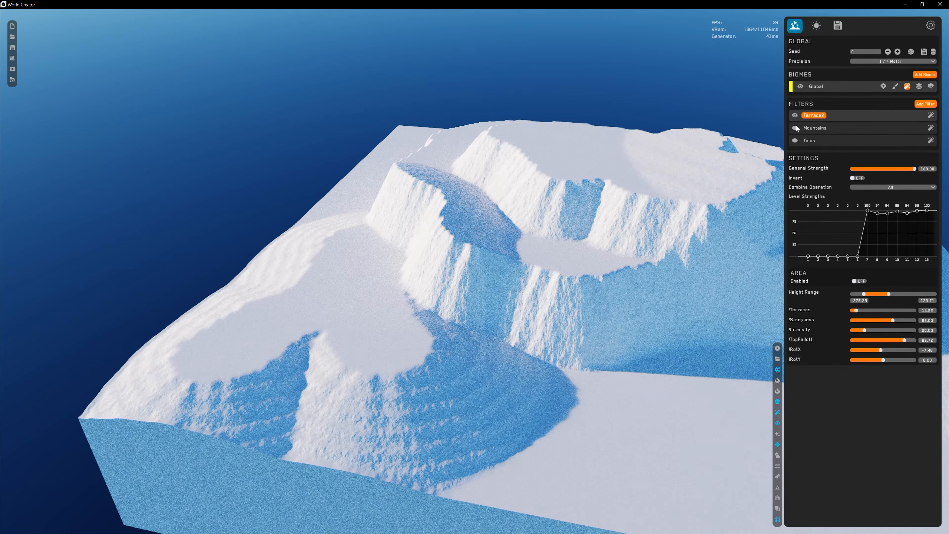
{"action": "scroll", "coordinate": [523, 305], "scroll_direction": "up", "scroll_amount": 4}
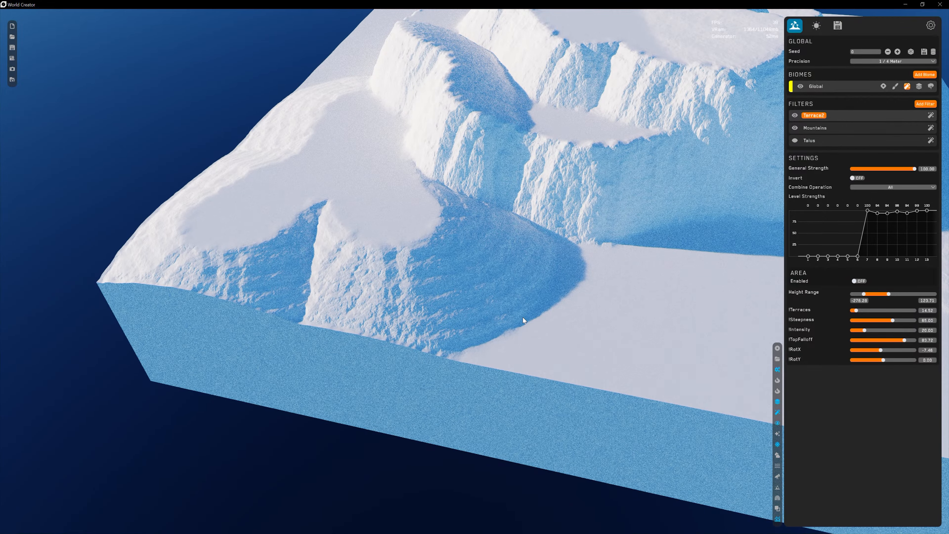
{"action": "mouse_move", "coordinate": [900, 320]}
{"action": "left_mouse_down"}
{"action": "mouse_move", "coordinate": [888, 320]}
{"action": "mouse_move", "coordinate": [908, 320]}
{"action": "left_mouse_up"}
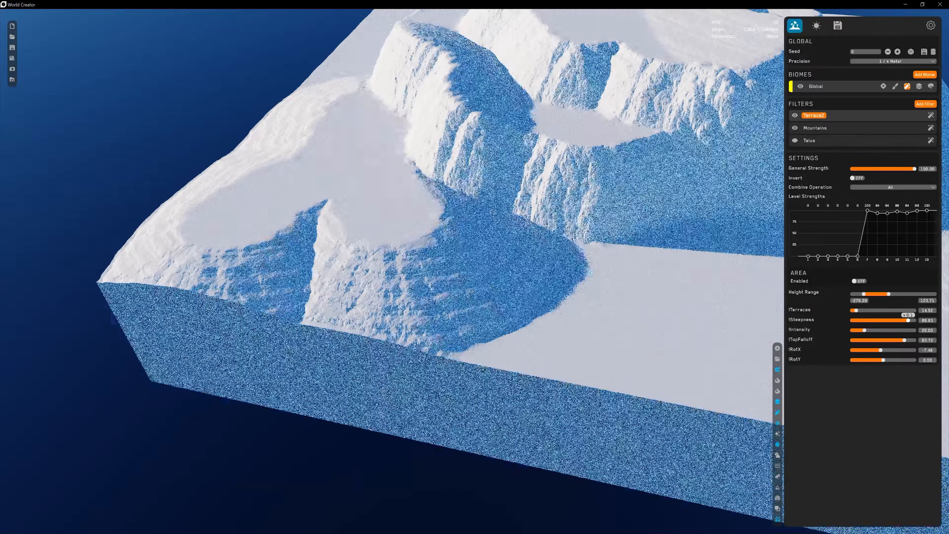
Step: Set the horizontal sun angle to 0.04 and inspect the terraced slopes under the new lighting
{"action": "middle_click_drag", "start_coordinate": [583, 284], "coordinate": [465, 281]}
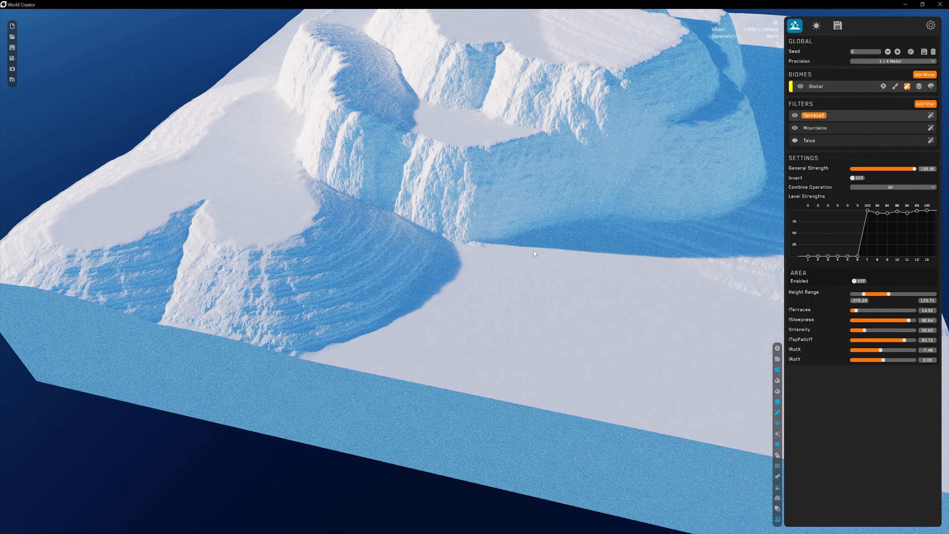
{"action": "middle_click_drag", "start_coordinate": [533, 251], "coordinate": [278, 277]}
{"action": "left_click", "coordinate": [817, 25]}
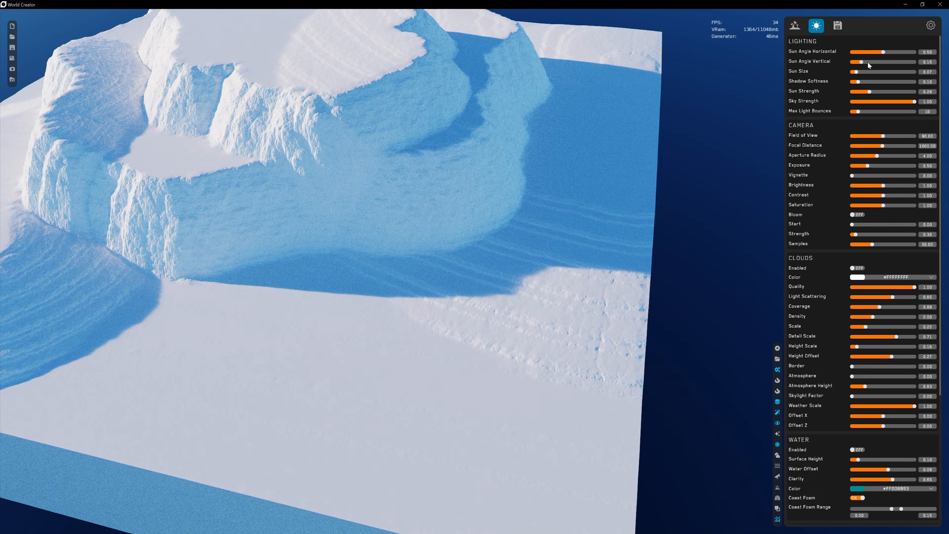
{"action": "left_click_drag", "start_coordinate": [880, 53], "coordinate": [855, 53]}
{"action": "right_click_drag", "start_coordinate": [728, 225], "coordinate": [611, 231]}
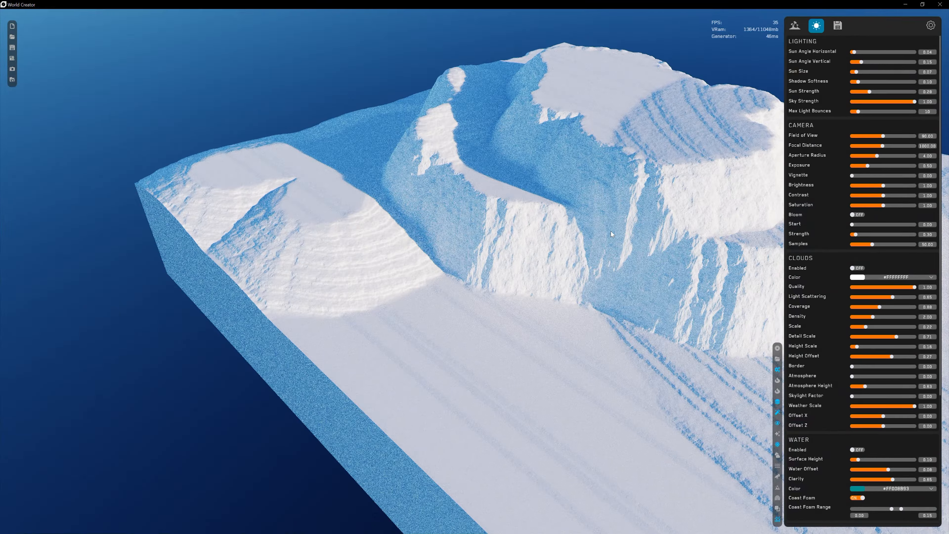
{"action": "middle_click_drag", "start_coordinate": [611, 231], "coordinate": [474, 279]}
Step: Set Terrace2's fTerraces to 6.61 and fIntensity to 100
{"action": "left_click", "coordinate": [794, 24]}
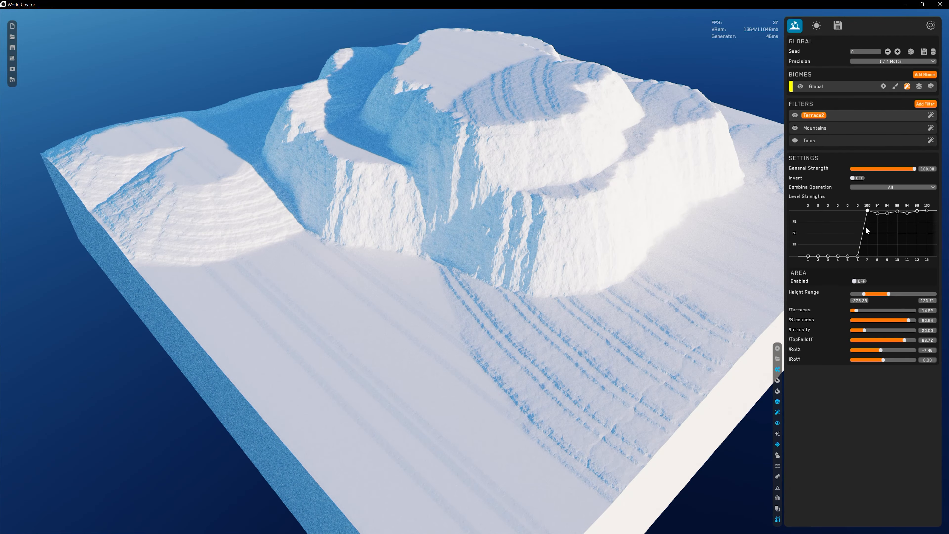
{"action": "left_click_drag", "start_coordinate": [856, 310], "coordinate": [854, 311]}
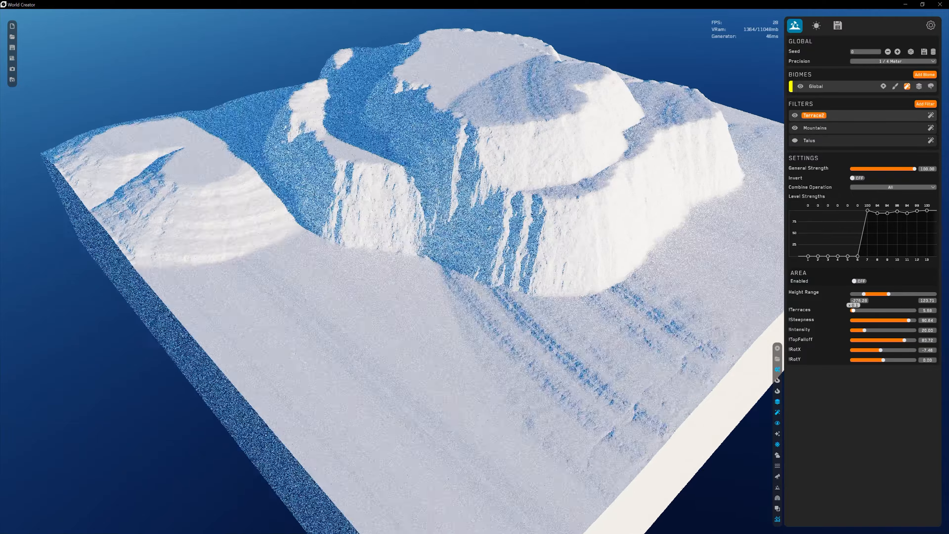
{"action": "right_click_drag", "start_coordinate": [555, 317], "coordinate": [568, 318]}
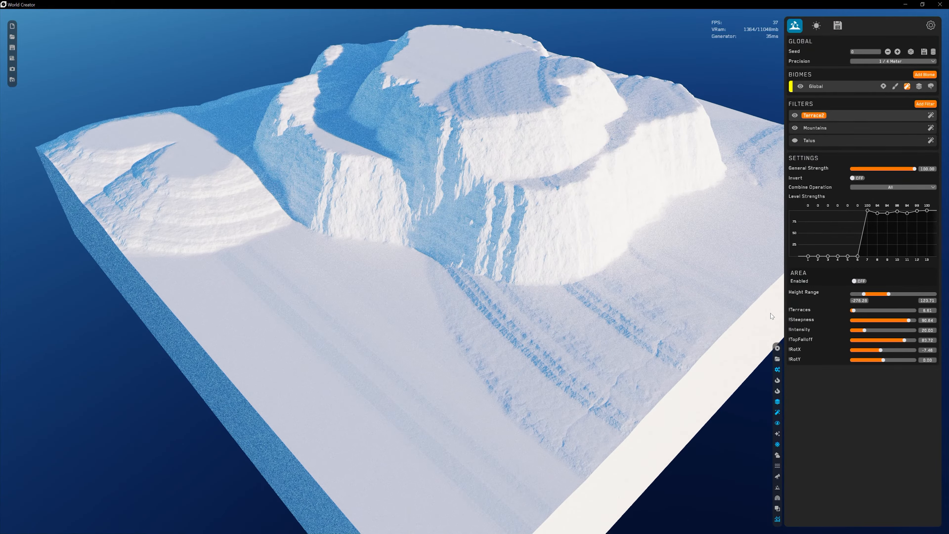
{"action": "left_click_drag", "start_coordinate": [865, 331], "coordinate": [915, 331]}
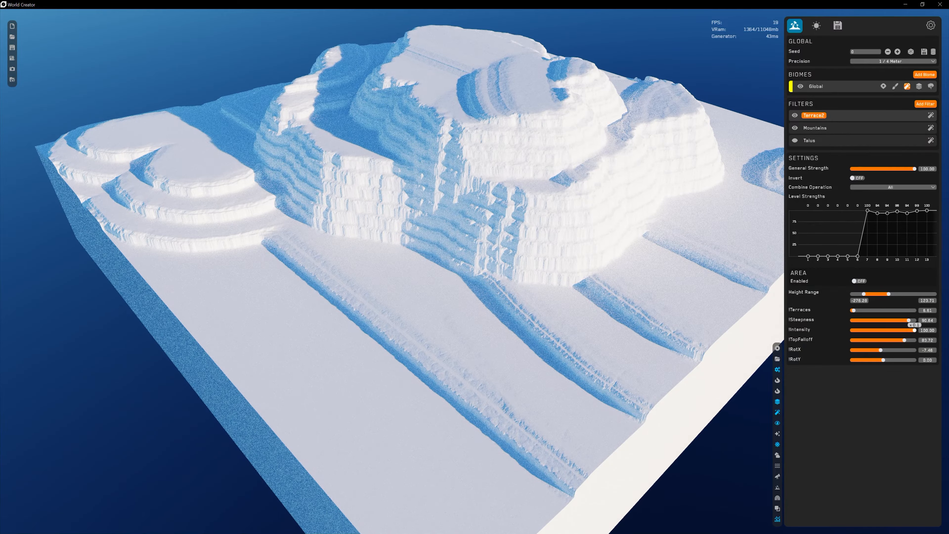
Step: Rotate the Terrace2 terraces by setting fRotX to -1.36 and fRotY to 78.63
{"action": "left_click_drag", "start_coordinate": [586, 309], "coordinate": [571, 269]}
{"action": "right_click_drag", "start_coordinate": [571, 269], "coordinate": [505, 157]}
{"action": "left_click_drag", "start_coordinate": [505, 385], "coordinate": [477, 323]}
{"action": "scroll", "coordinate": [477, 323], "scroll_direction": "up", "scroll_amount": 5}
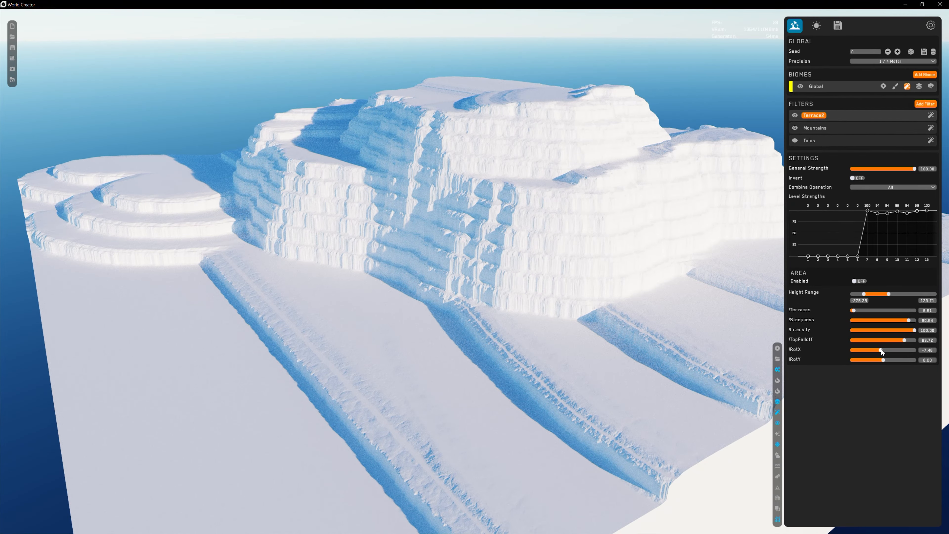
{"action": "mouse_move", "coordinate": [884, 351]}
{"action": "left_mouse_down"}
{"action": "mouse_move", "coordinate": [858, 350]}
{"action": "mouse_move", "coordinate": [886, 350]}
{"action": "mouse_move", "coordinate": [881, 360]}
{"action": "mouse_move", "coordinate": [852, 360]}
{"action": "mouse_move", "coordinate": [896, 360]}
{"action": "left_mouse_up"}
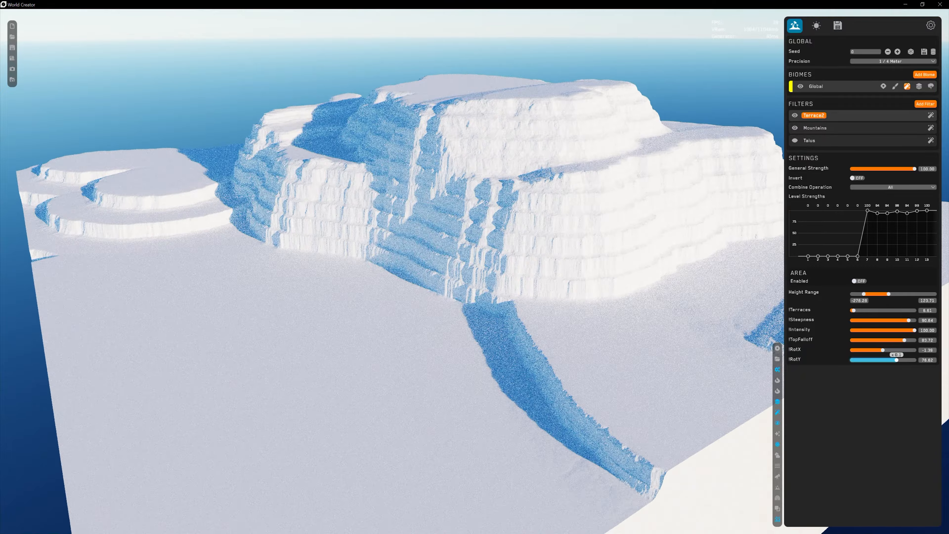